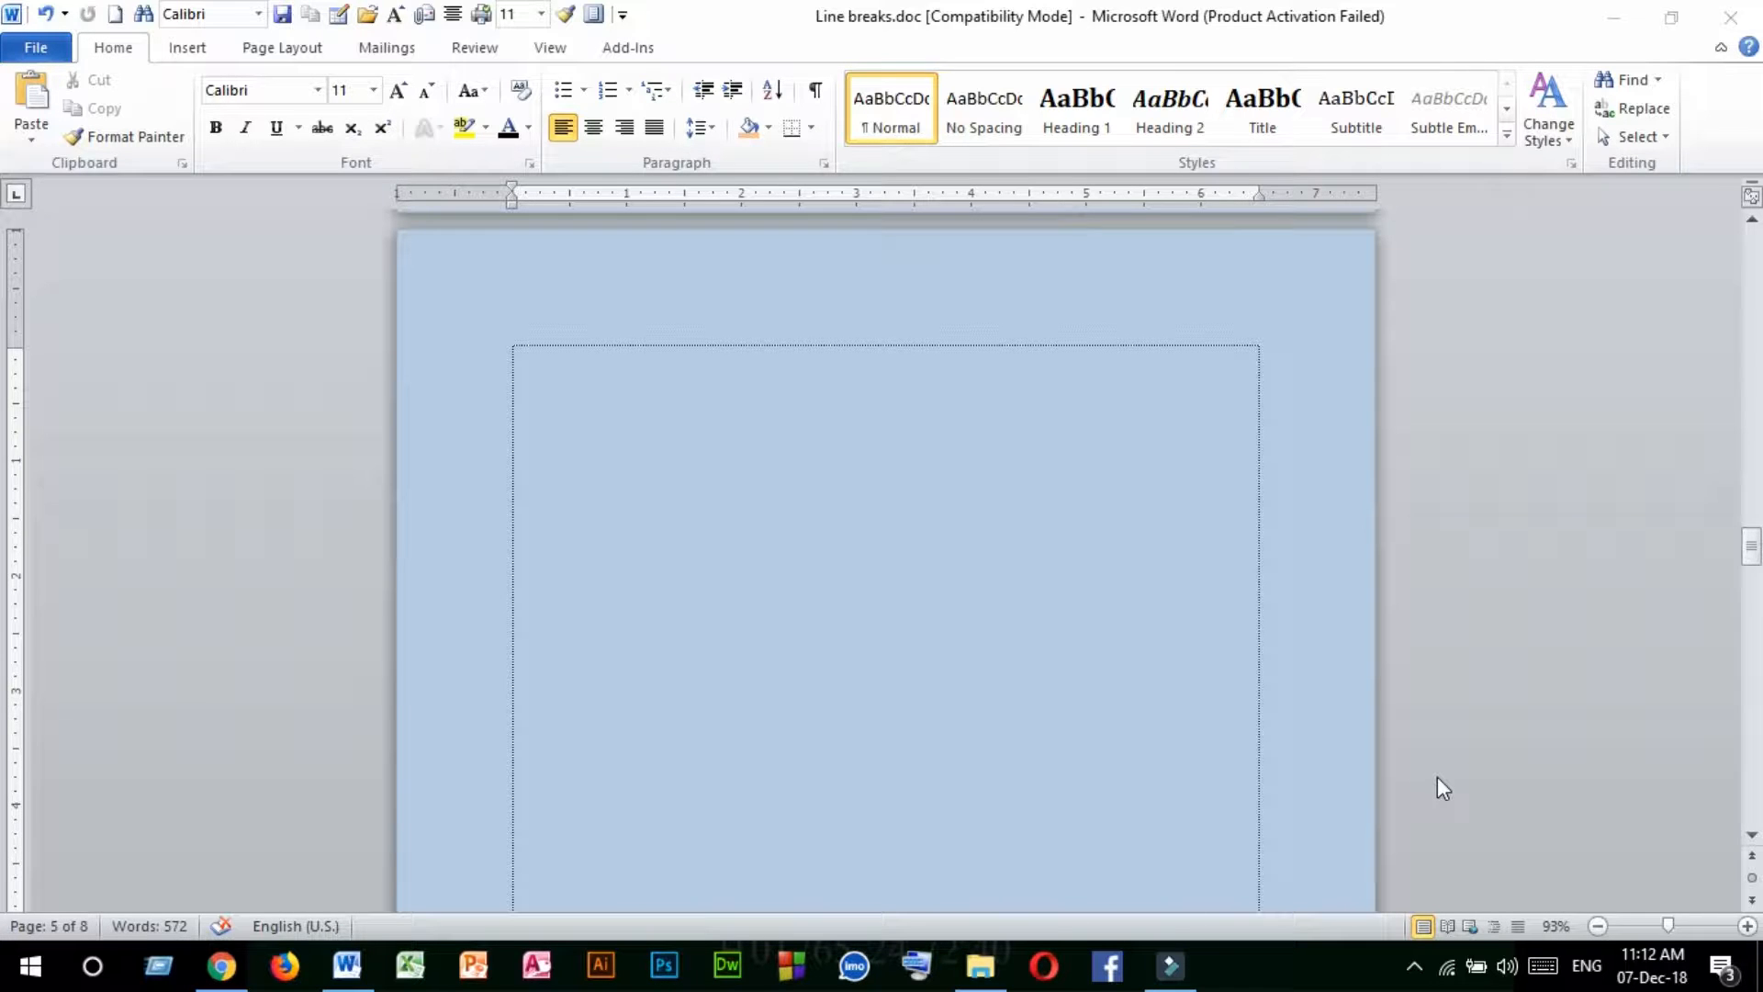
Insert a table with 10 columns and 8 rows on the blank page
{"action": "left_click", "coordinate": [1688, 927]}
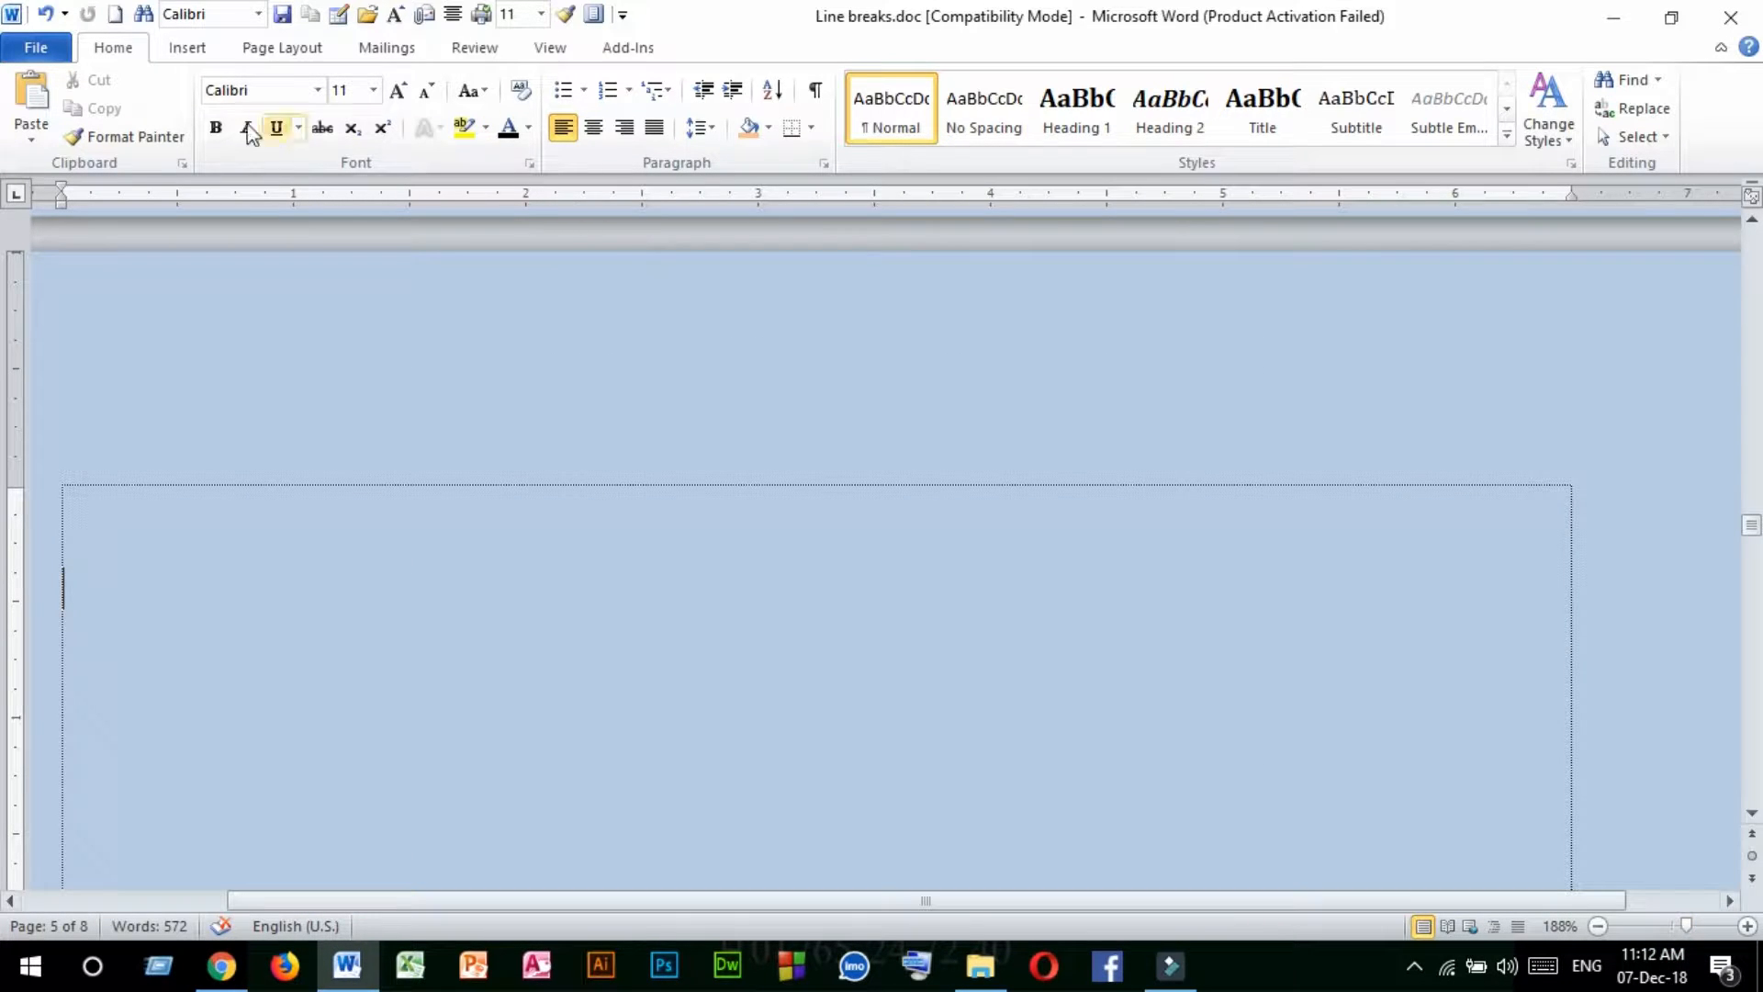
{"action": "left_click", "coordinate": [188, 51]}
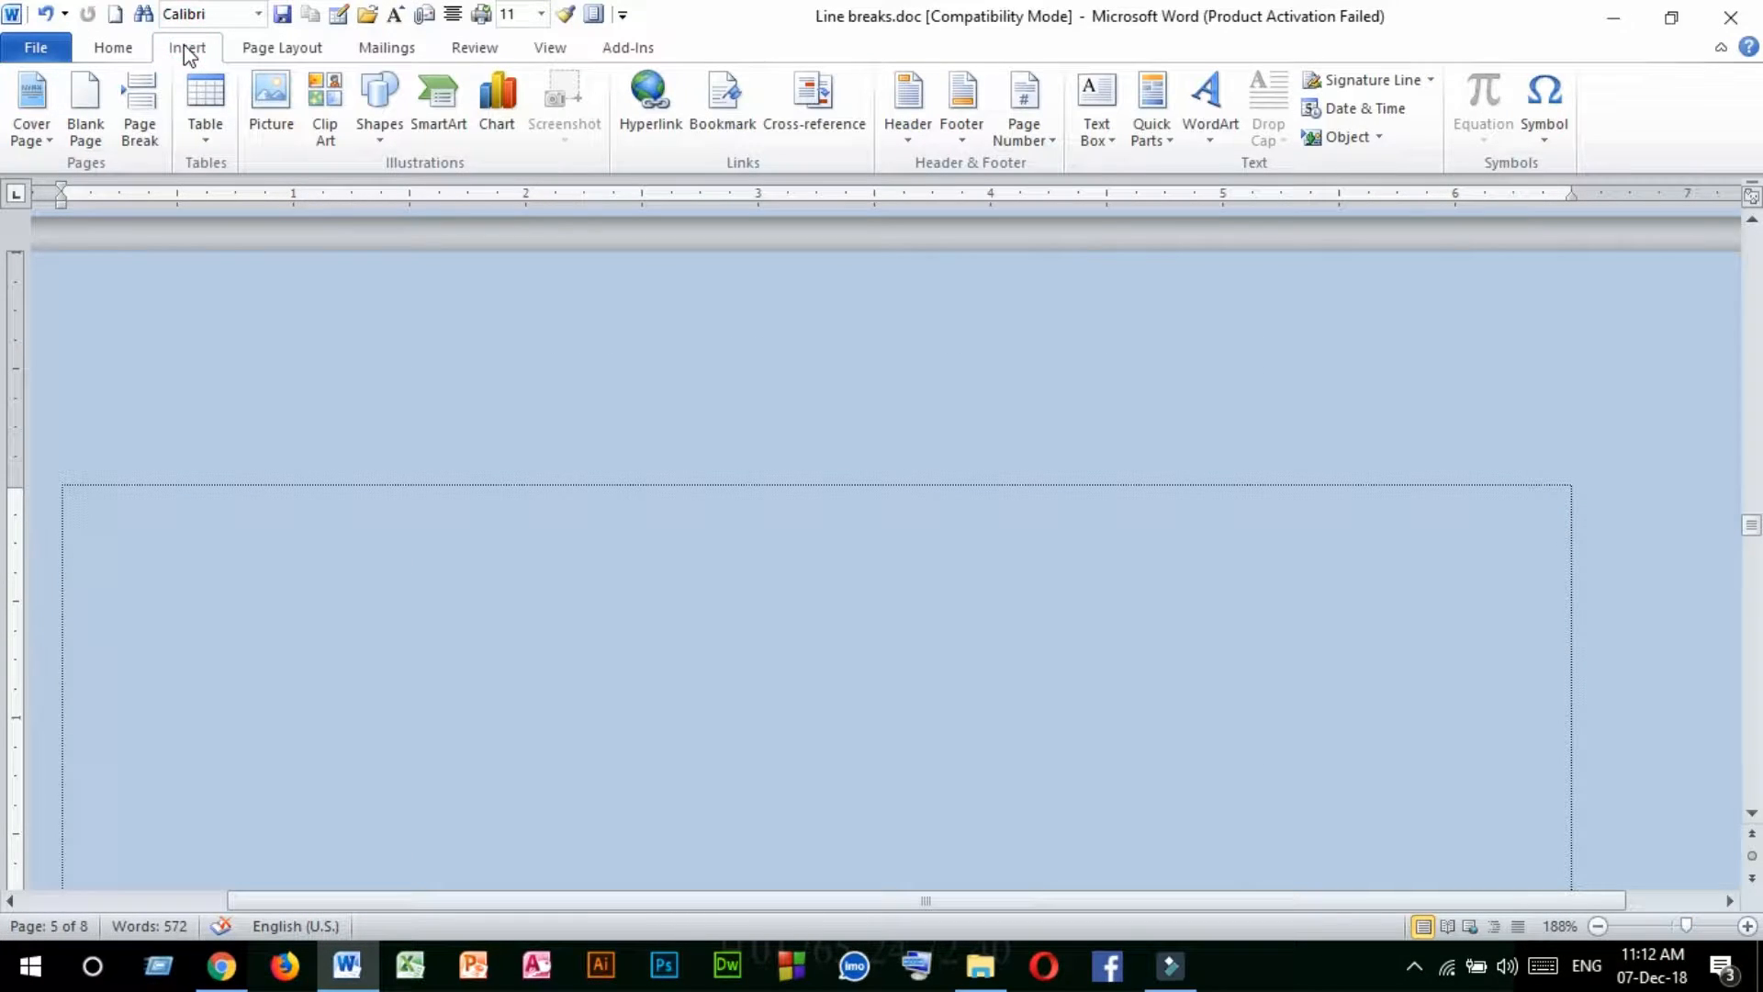
{"action": "left_click", "coordinate": [208, 129]}
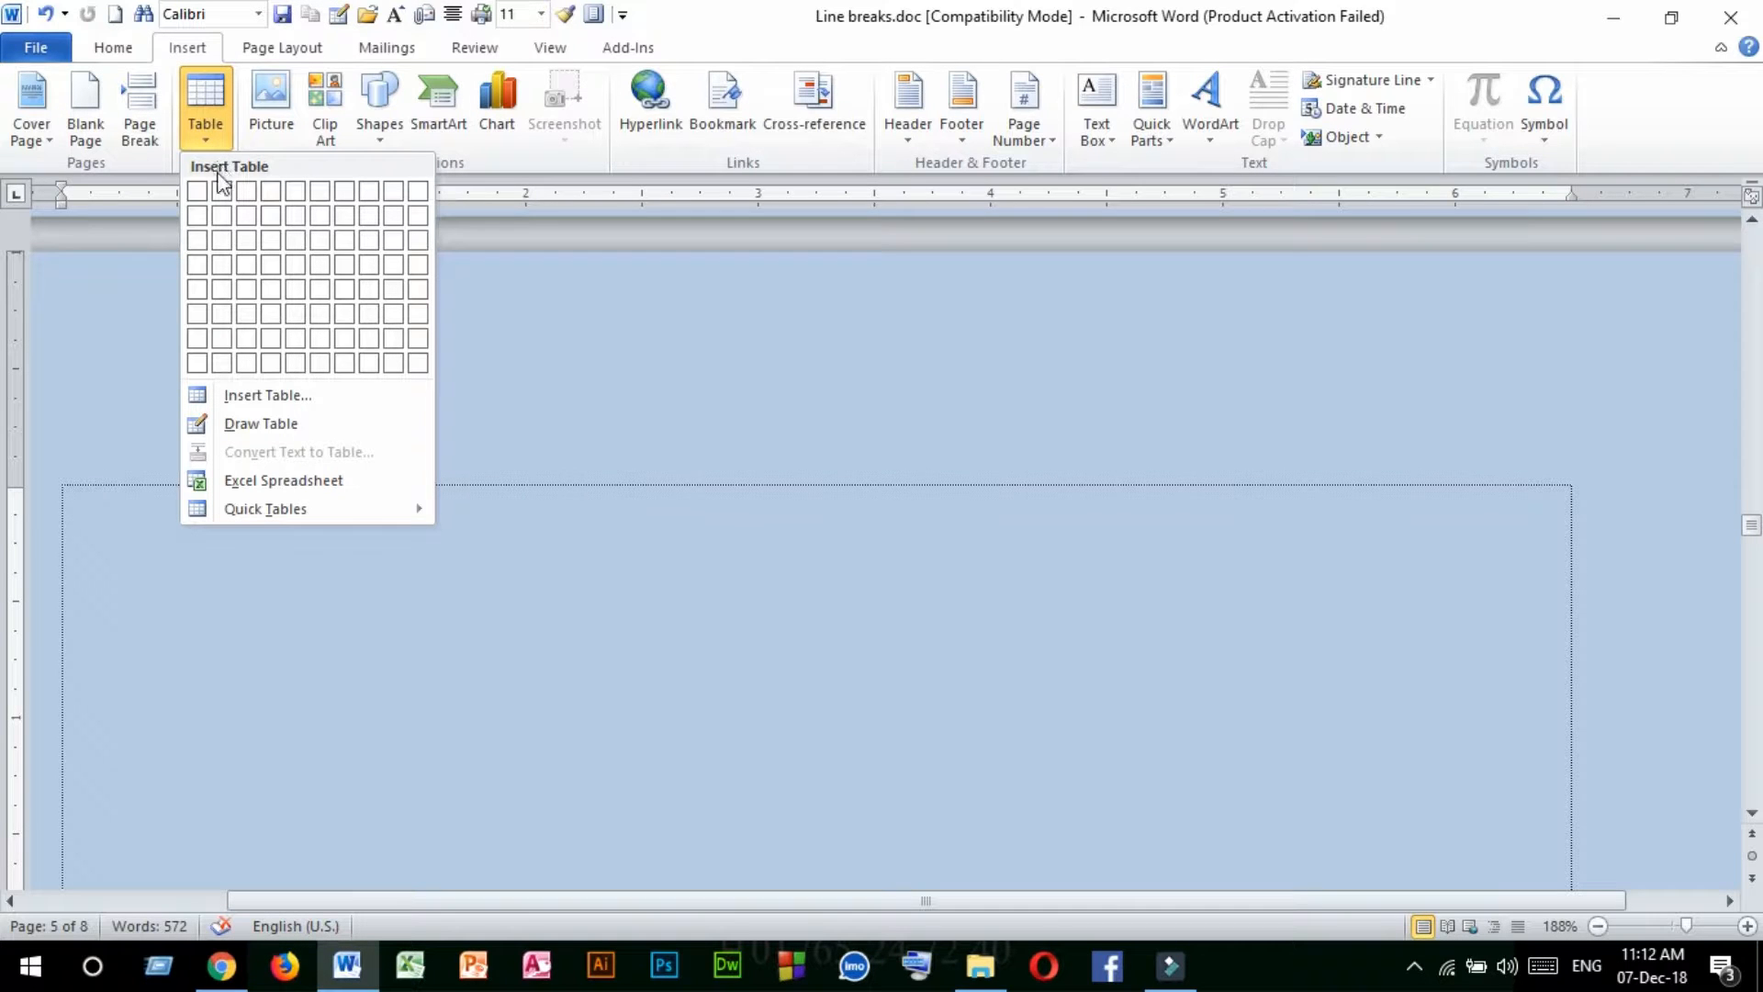
{"action": "left_click", "coordinate": [416, 365]}
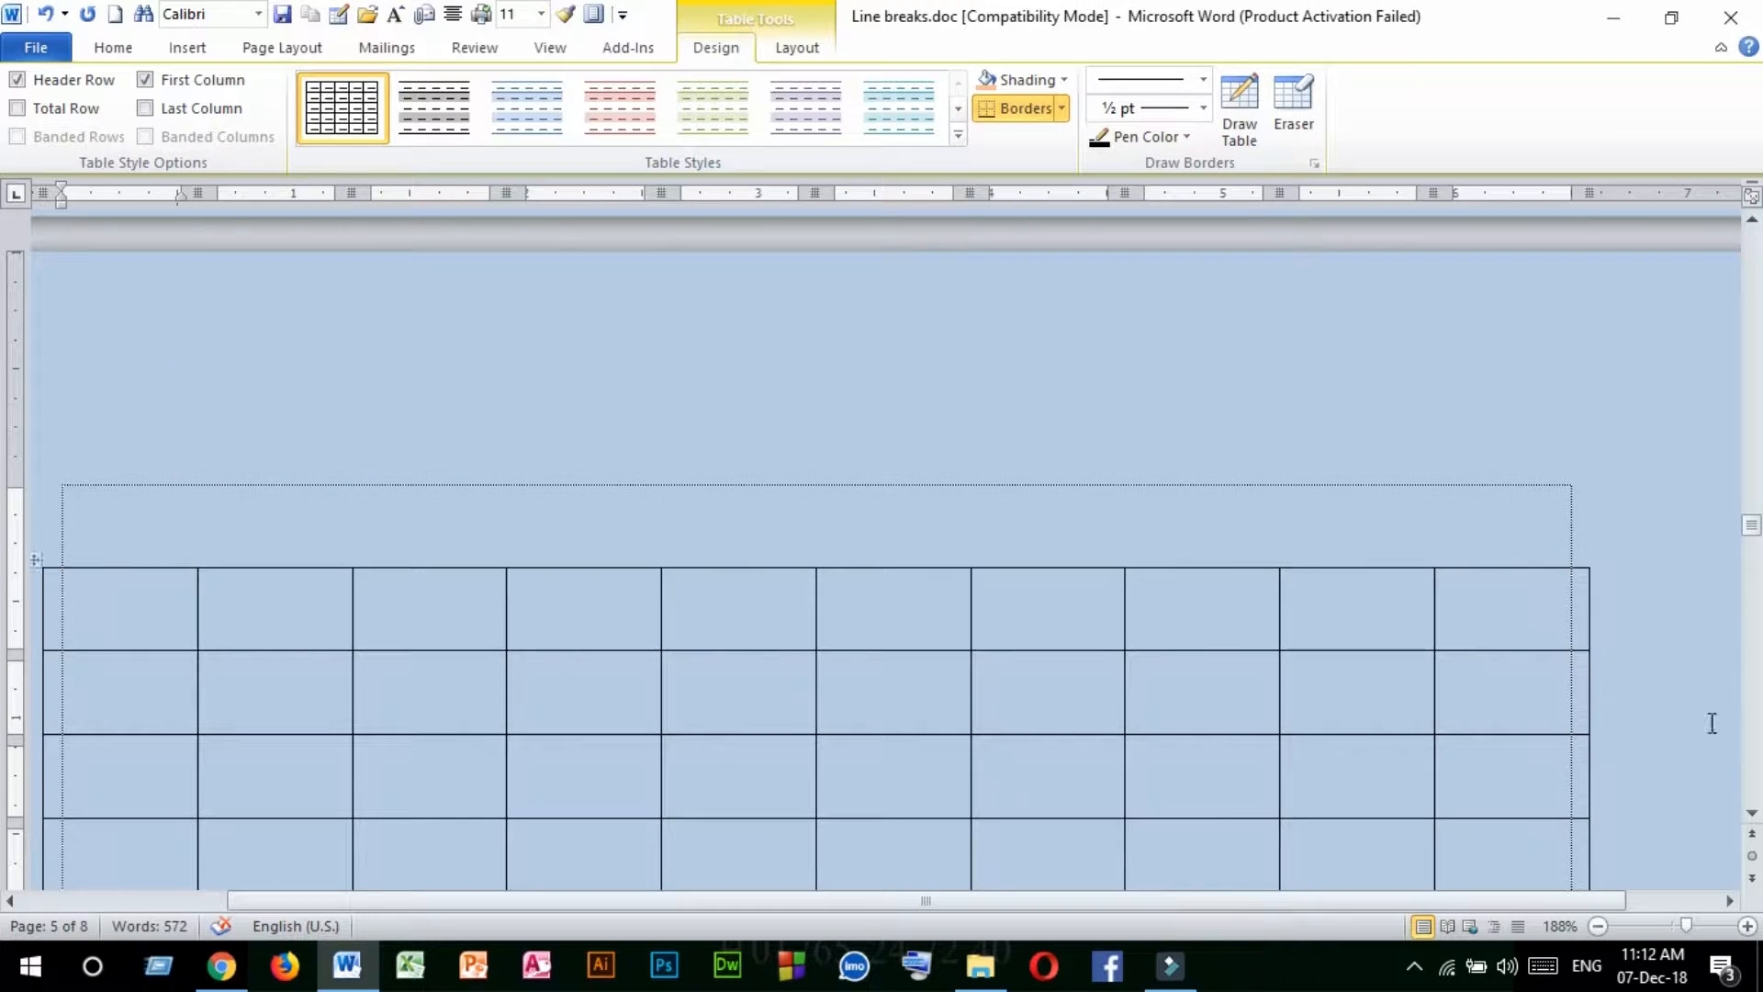
Go through individual table cells, selecting the whole fourth column and the whole second row to view the table's structure
{"action": "left_click_drag", "start_coordinate": [1684, 925], "coordinate": [1677, 922]}
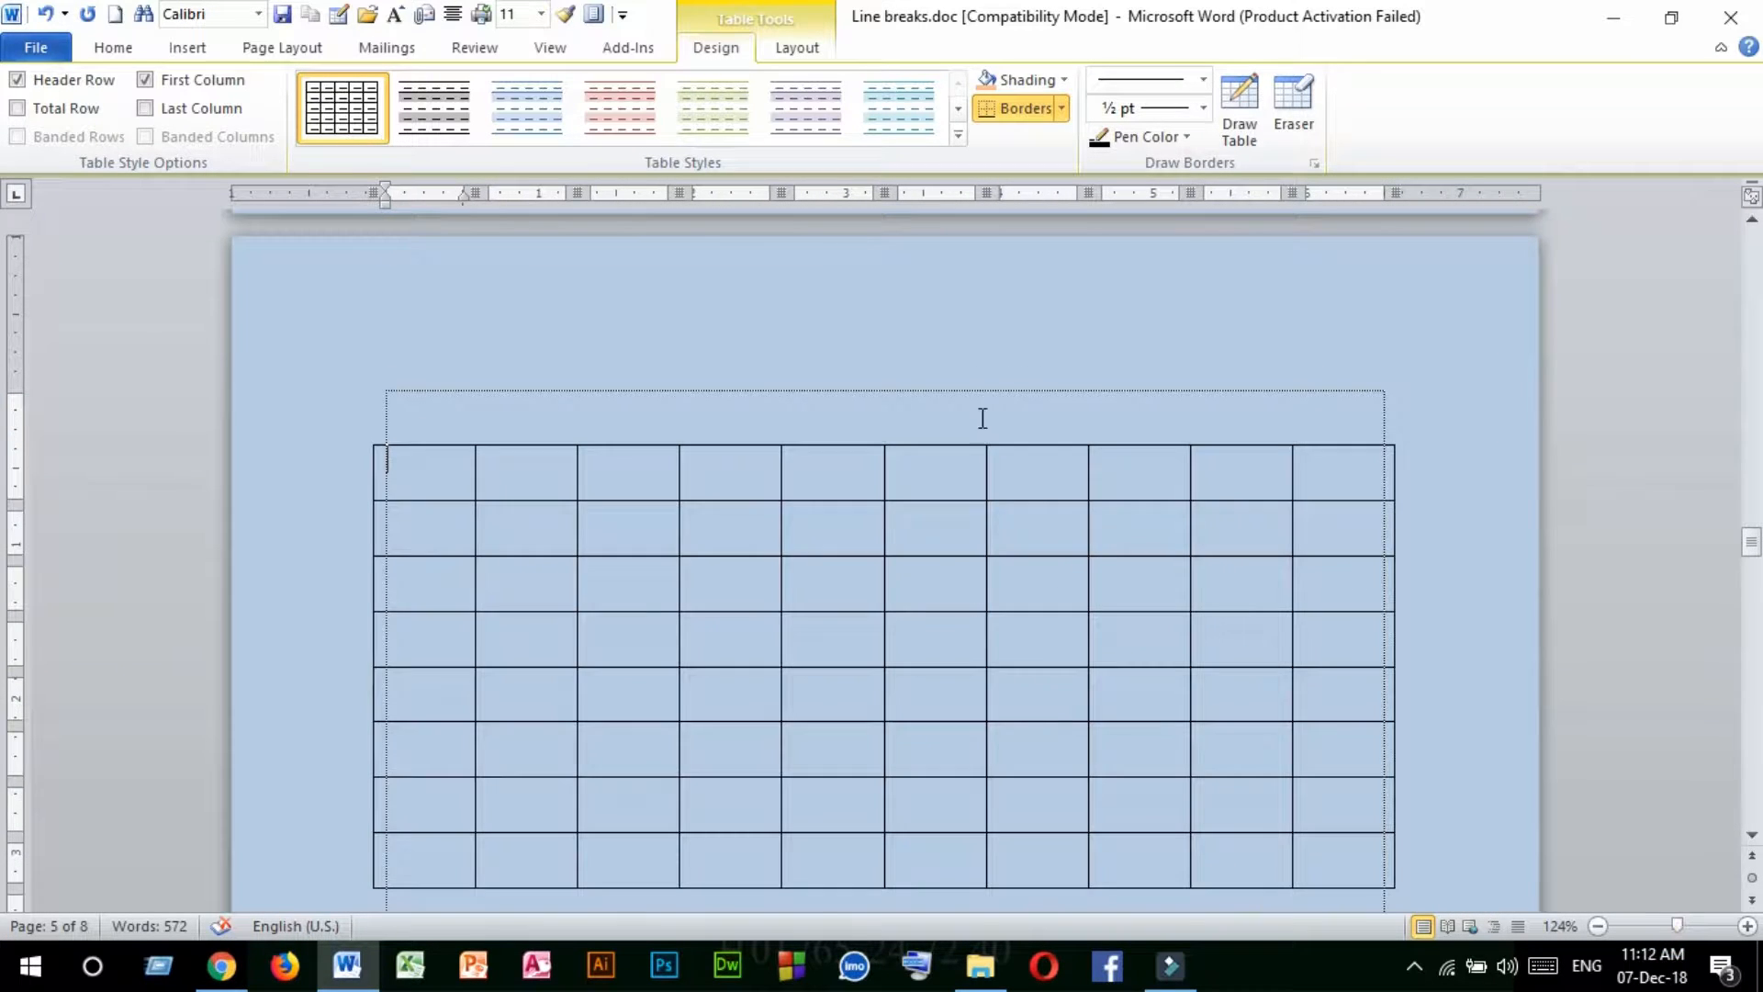
{"action": "scroll", "coordinate": [949, 457], "scroll_direction": "up", "scroll_amount": 2}
{"action": "scroll", "coordinate": [945, 460], "scroll_direction": "down", "scroll_amount": 4}
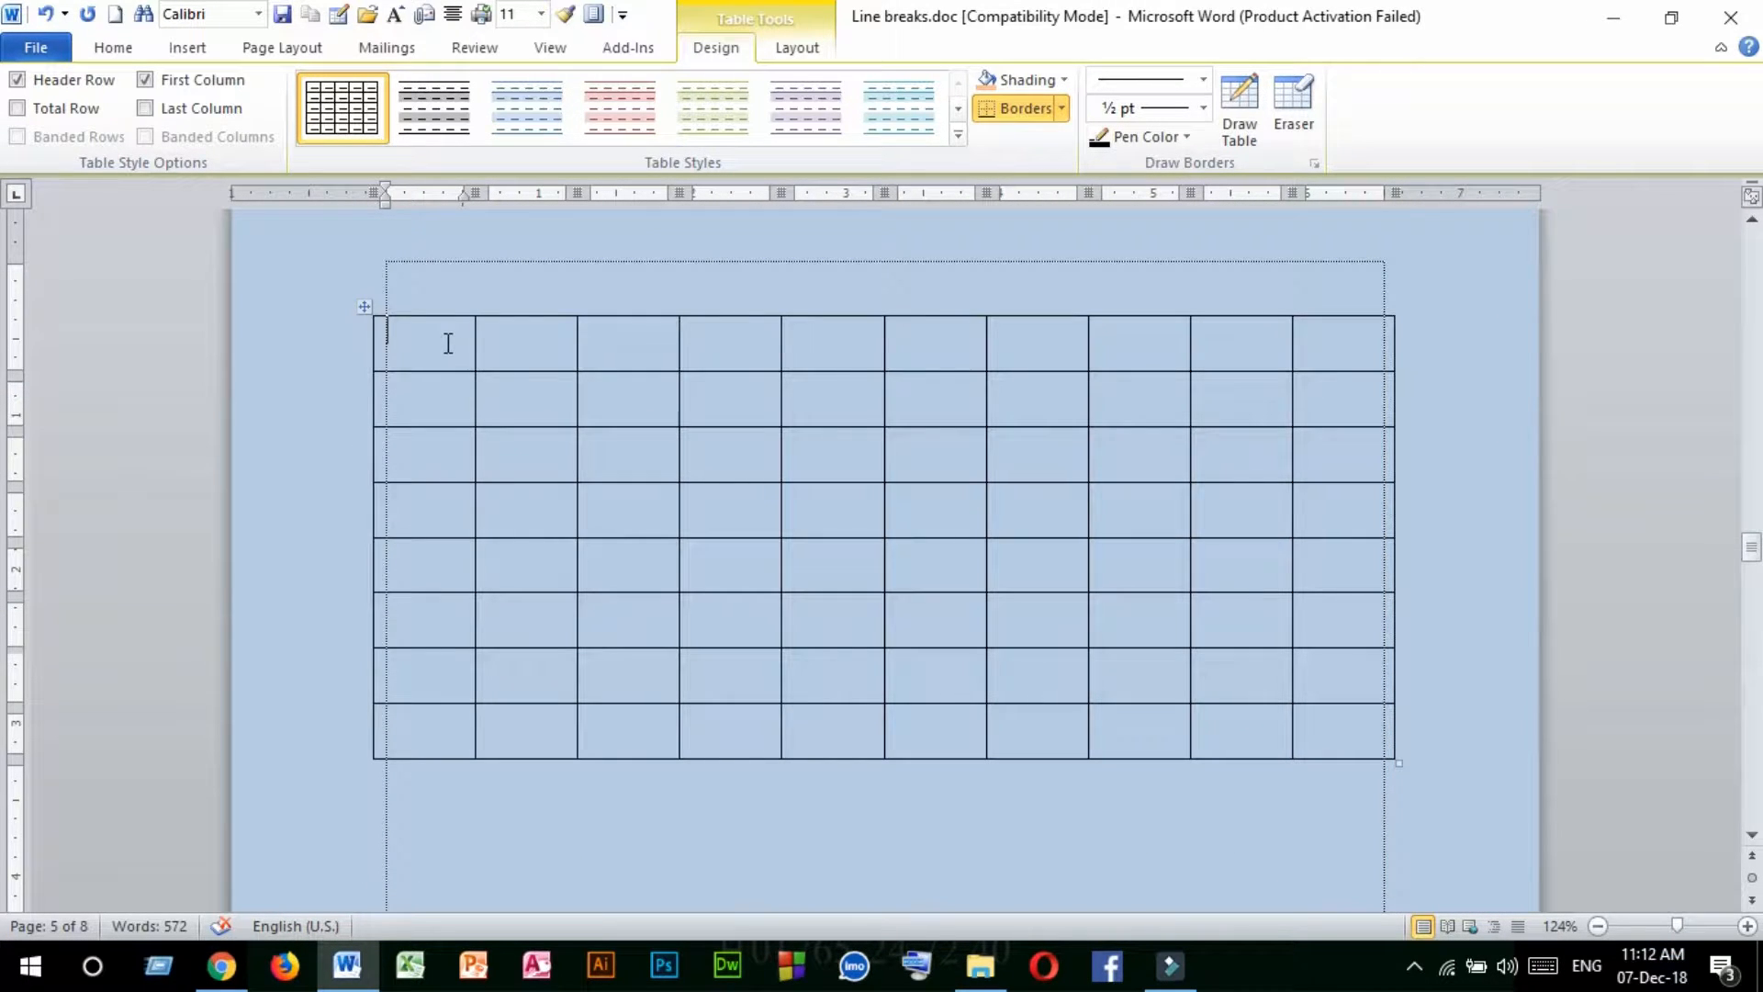
{"action": "left_click", "coordinate": [444, 343]}
{"action": "left_click", "coordinate": [532, 350]}
{"action": "left_click_drag", "start_coordinate": [745, 347], "coordinate": [765, 735]}
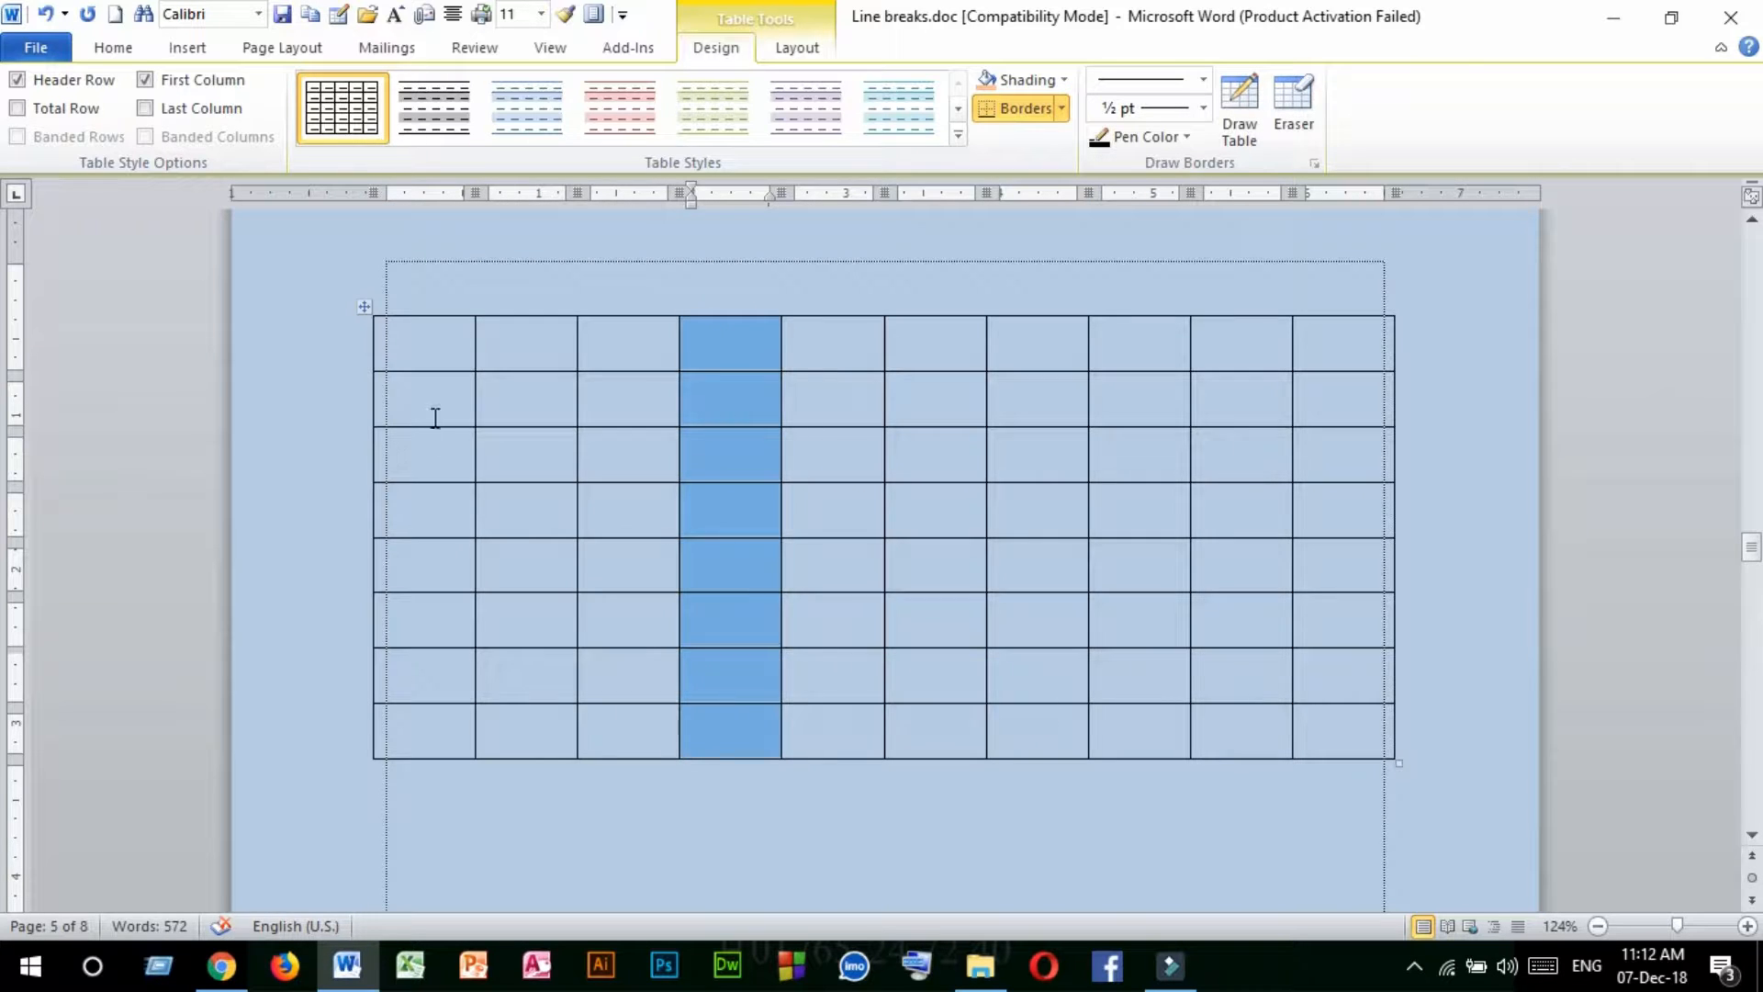
{"action": "left_click_drag", "start_coordinate": [435, 417], "coordinate": [1326, 398]}
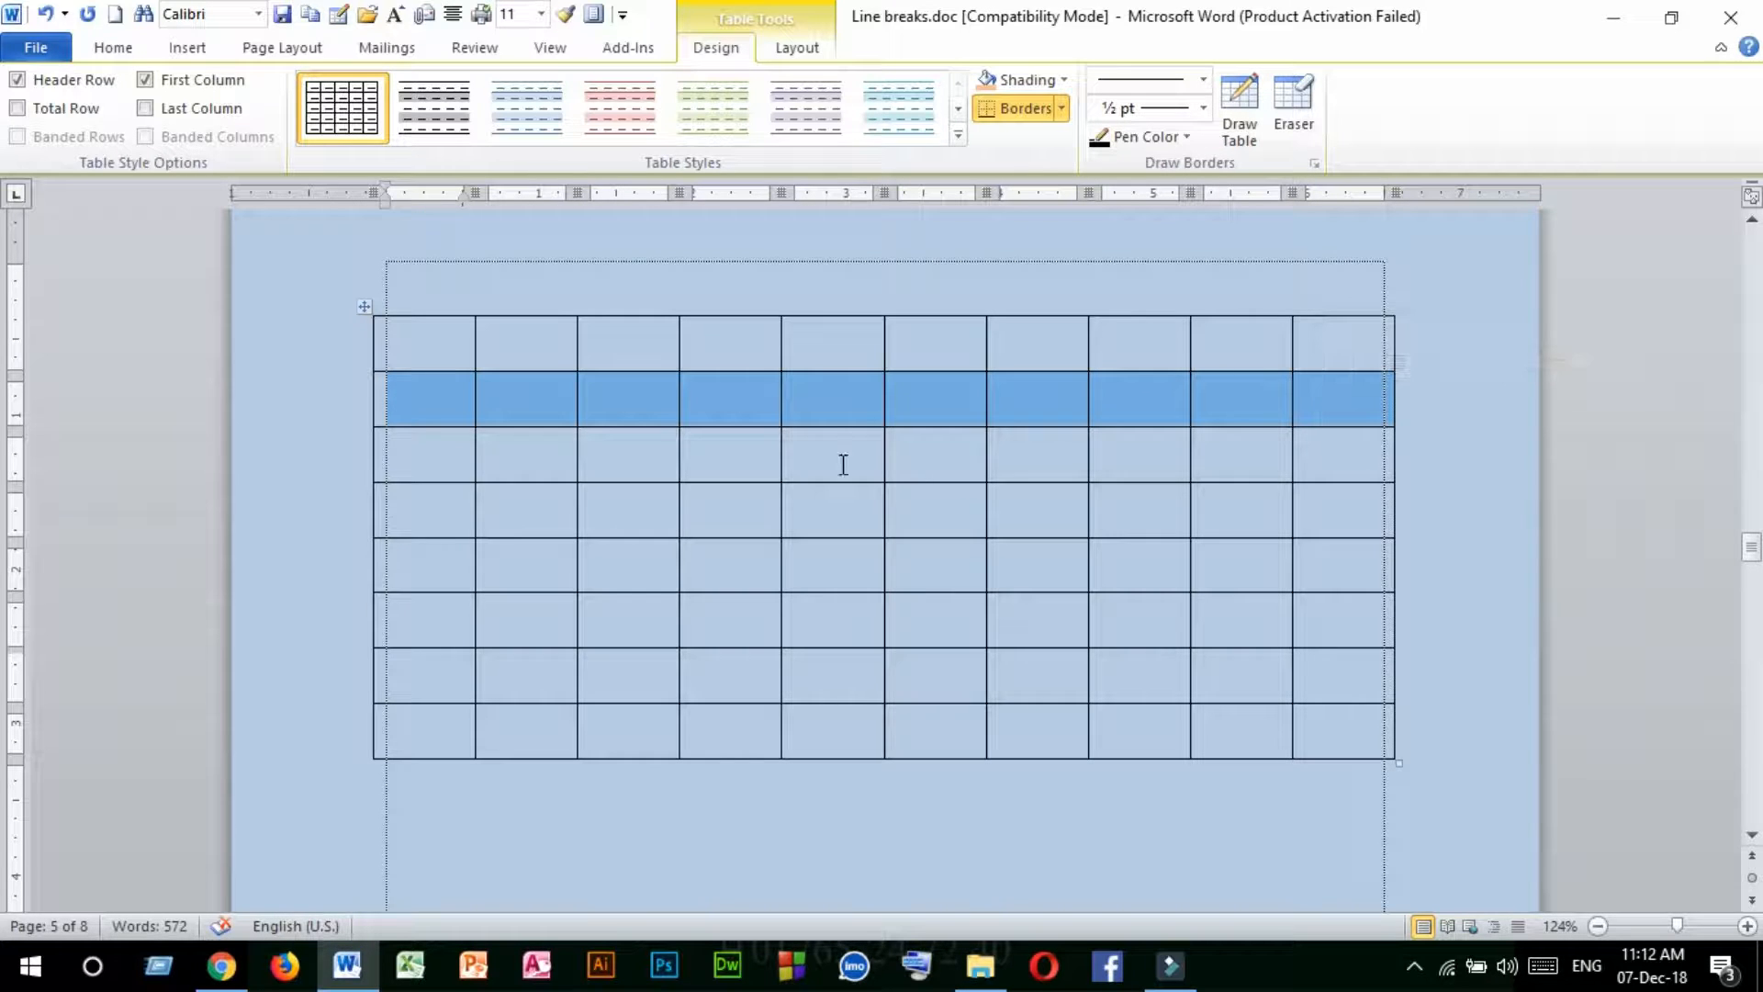
{"action": "left_click", "coordinate": [804, 435]}
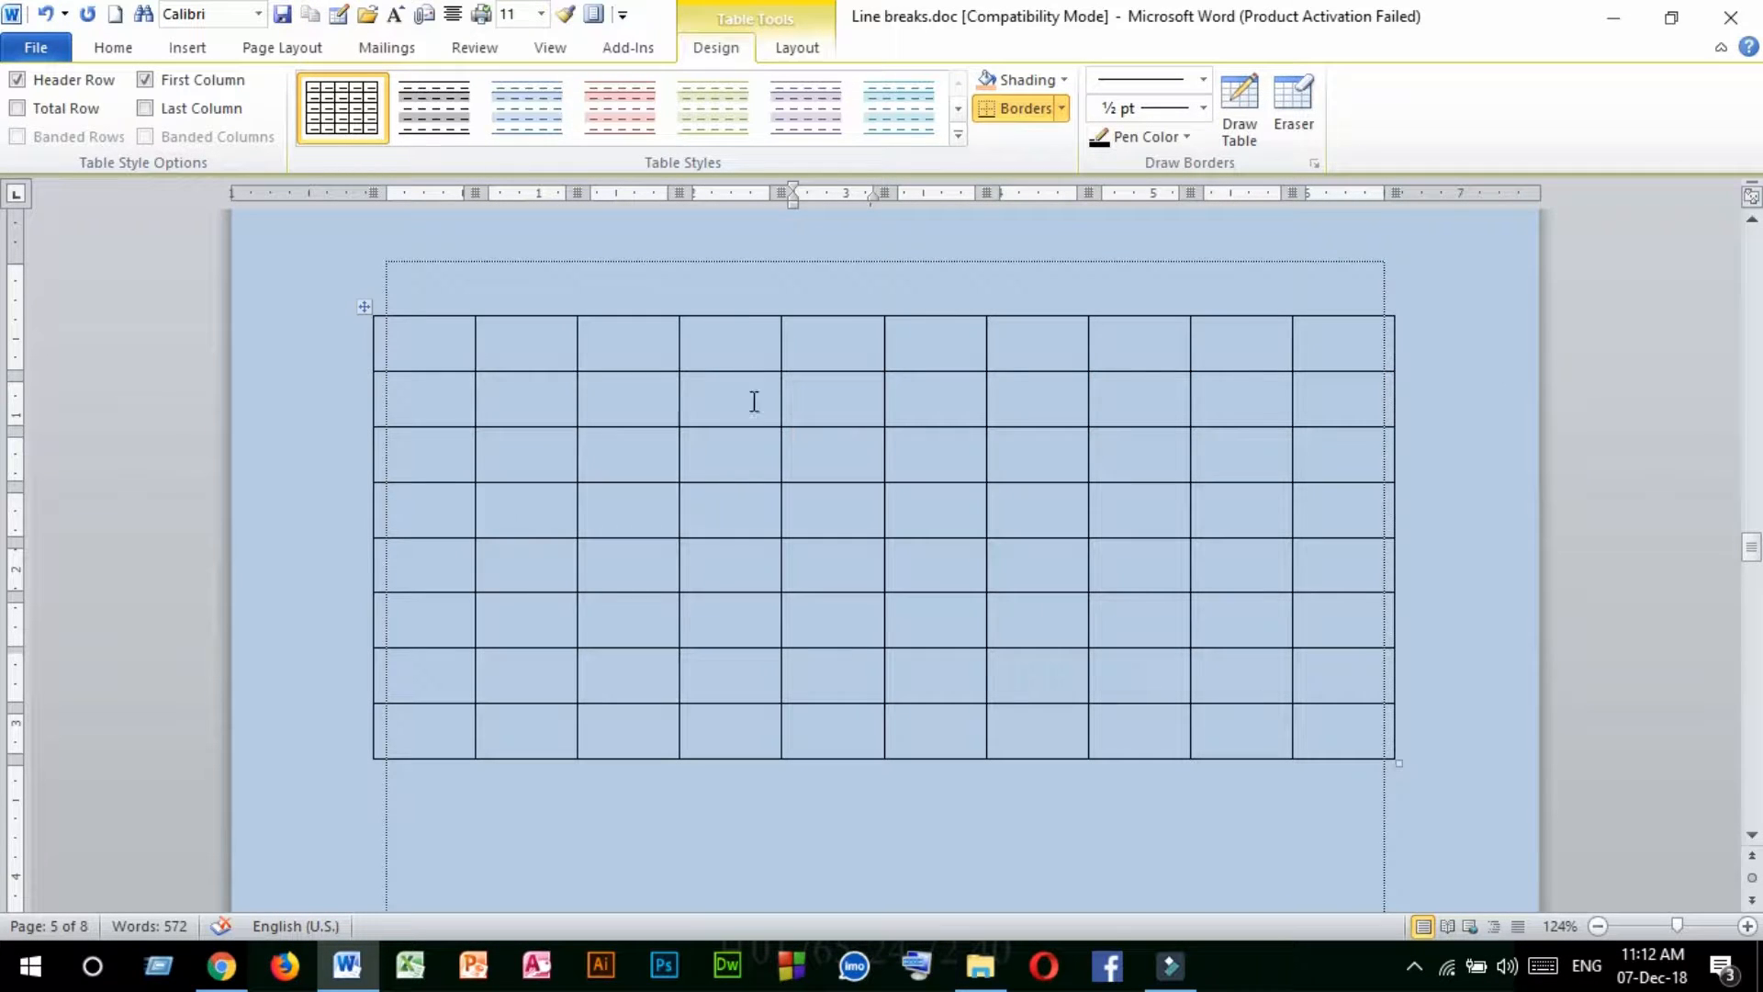
{"action": "left_click", "coordinate": [715, 407]}
{"action": "left_click", "coordinate": [634, 403]}
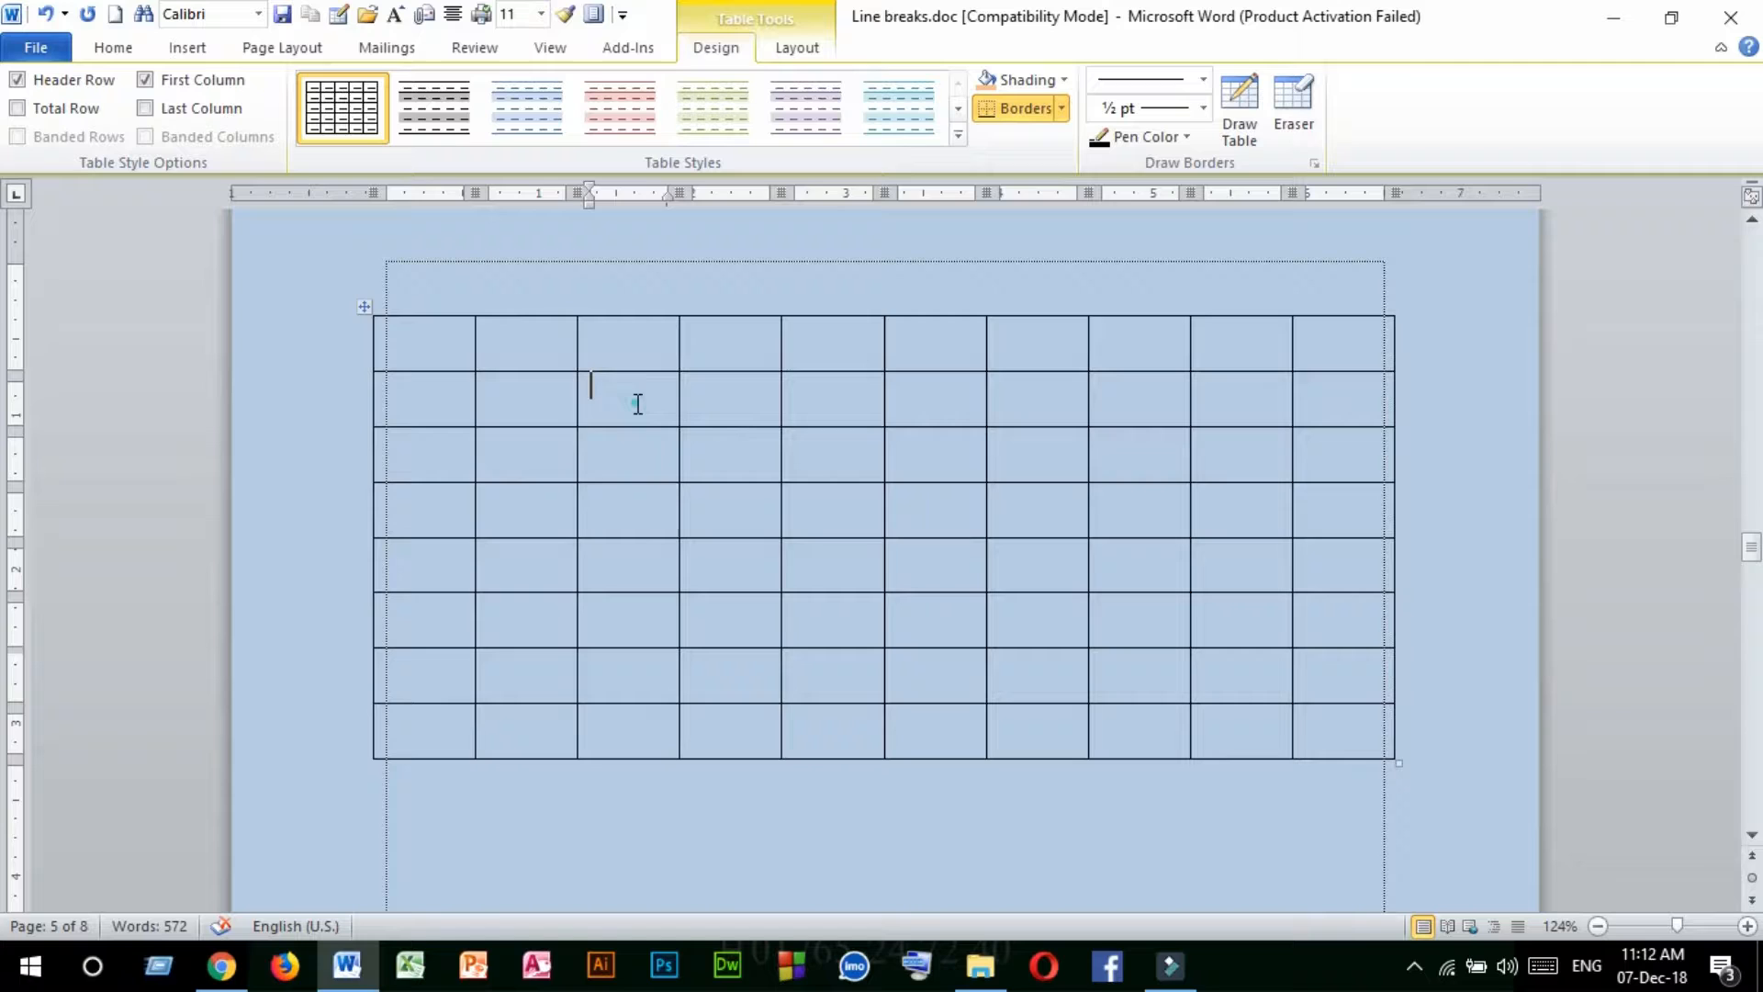
{"action": "left_click", "coordinate": [536, 398]}
Widen the table's third column at the fourth column's expense and make the first row slightly taller
{"action": "left_click_drag", "start_coordinate": [679, 342], "coordinate": [692, 338]}
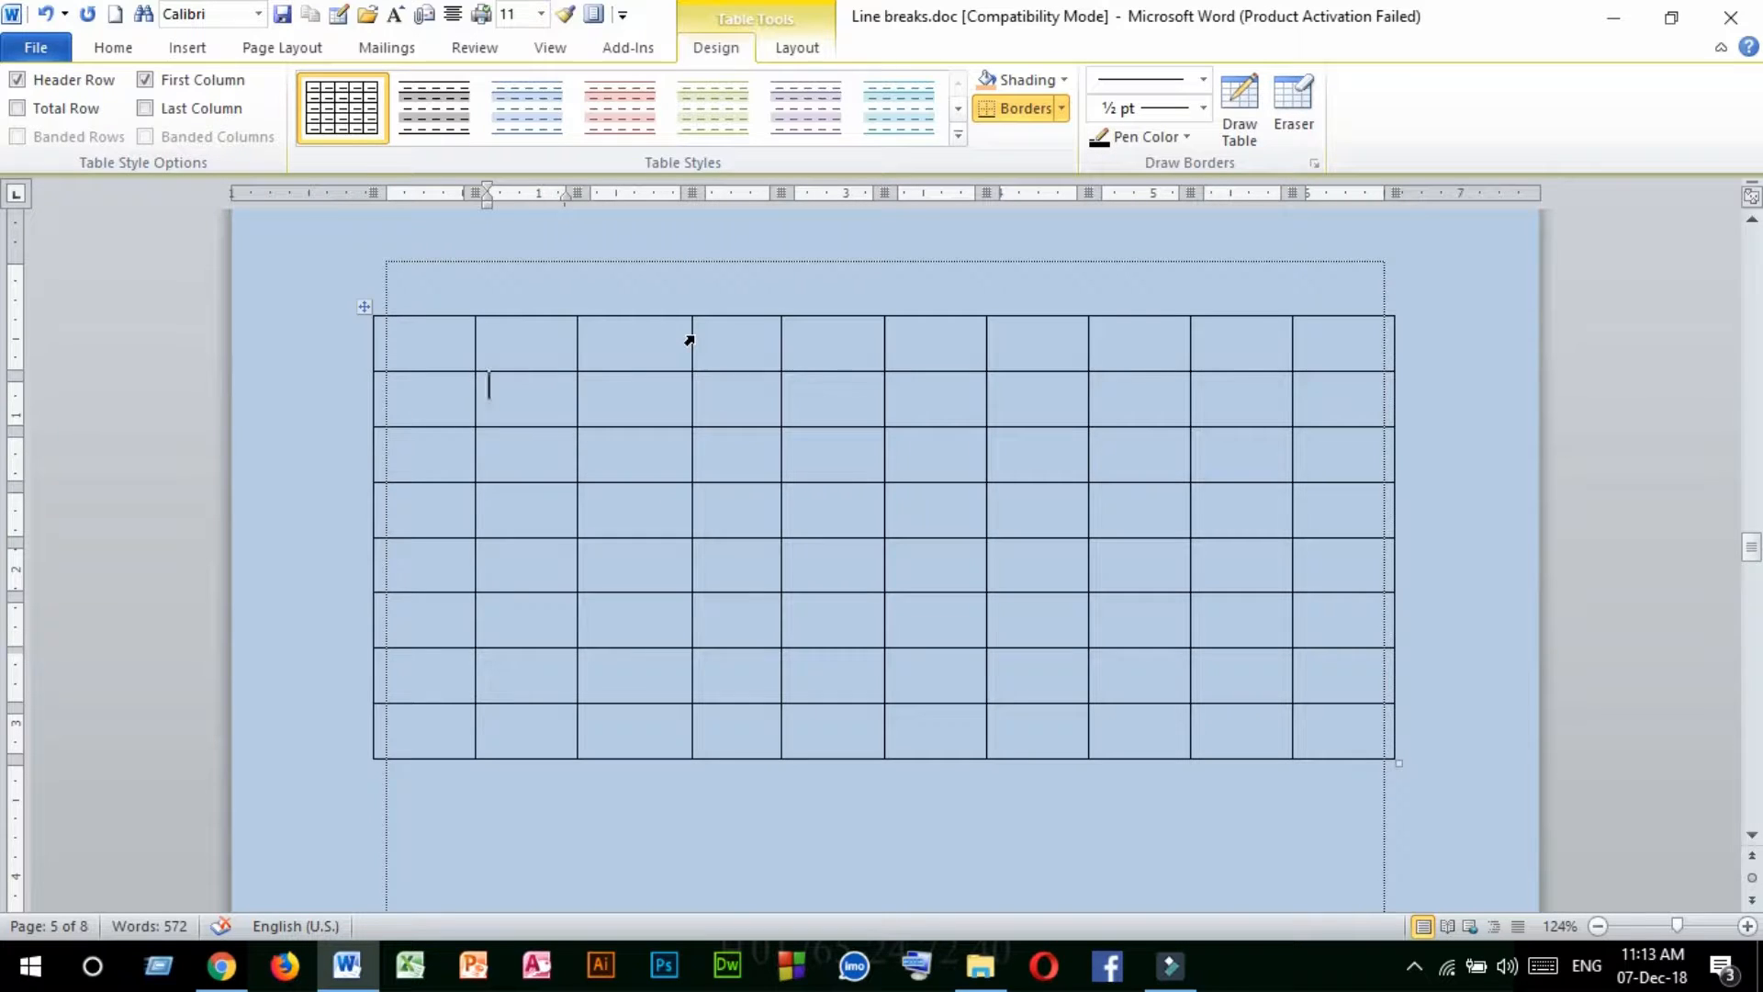
{"action": "mouse_move", "coordinate": [691, 340]}
{"action": "left_mouse_down"}
{"action": "mouse_move", "coordinate": [716, 340]}
{"action": "mouse_move", "coordinate": [656, 342]}
{"action": "mouse_move", "coordinate": [711, 348]}
{"action": "left_mouse_up"}
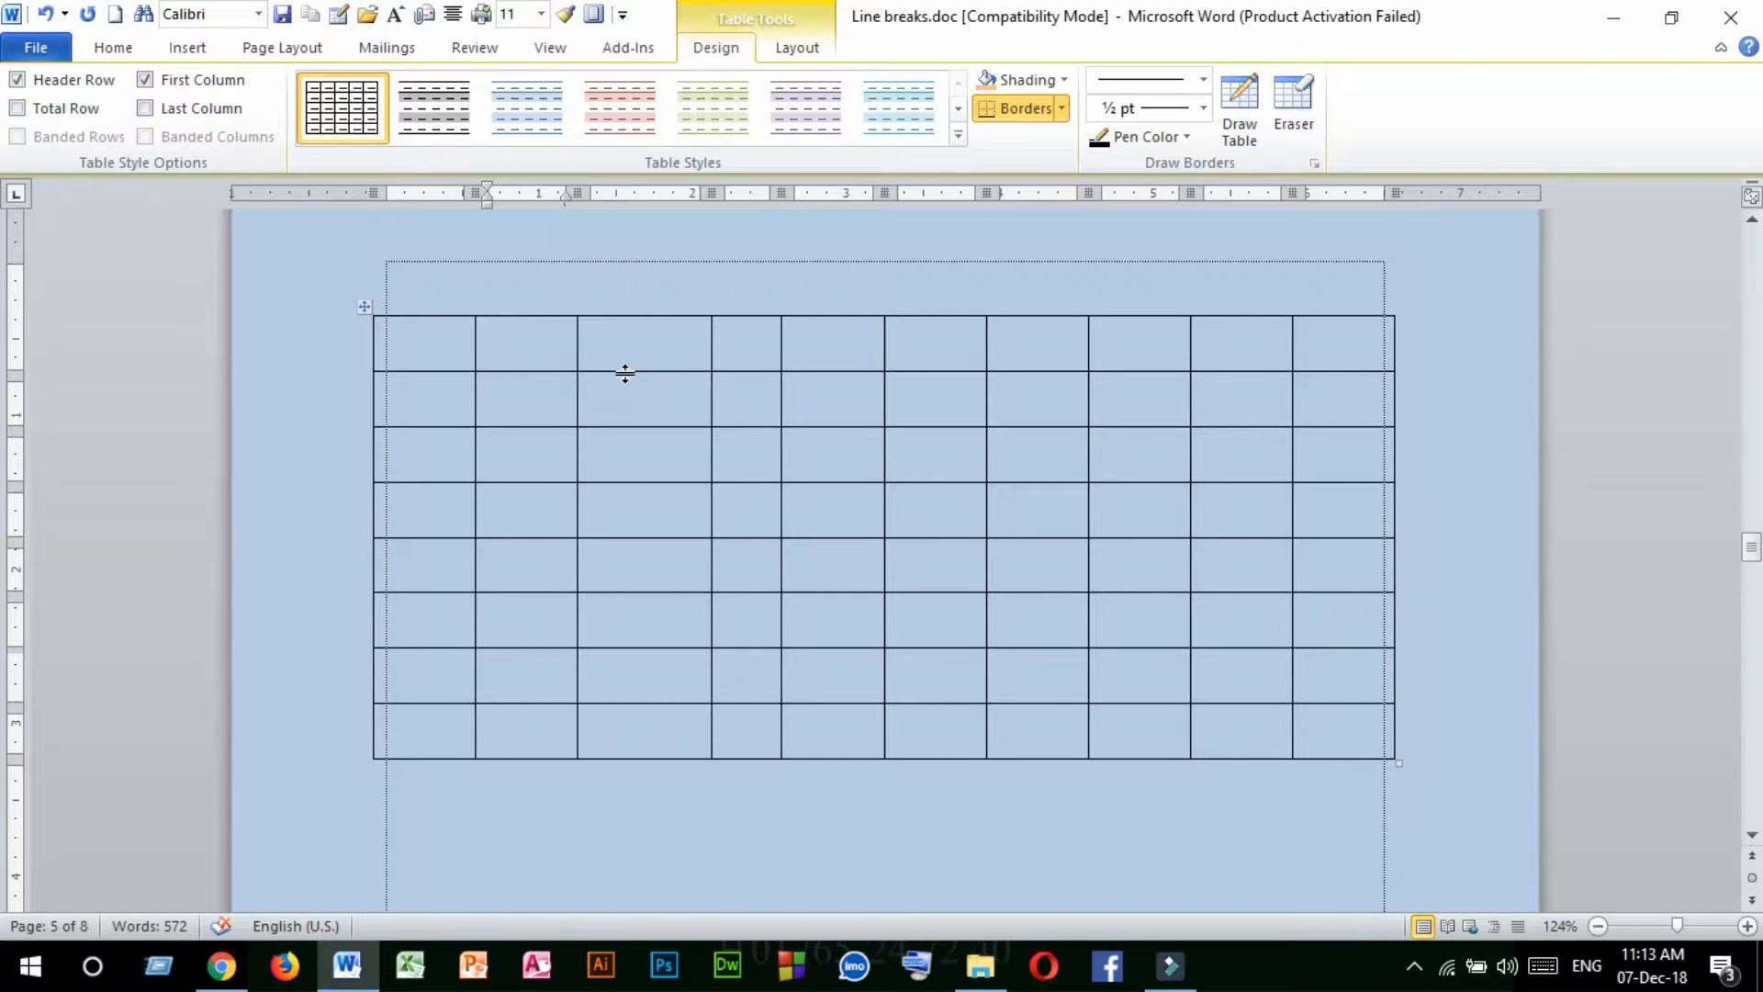
{"action": "mouse_move", "coordinate": [625, 373]}
{"action": "left_mouse_down"}
{"action": "mouse_move", "coordinate": [632, 405]}
{"action": "mouse_move", "coordinate": [646, 379]}
{"action": "left_mouse_up"}
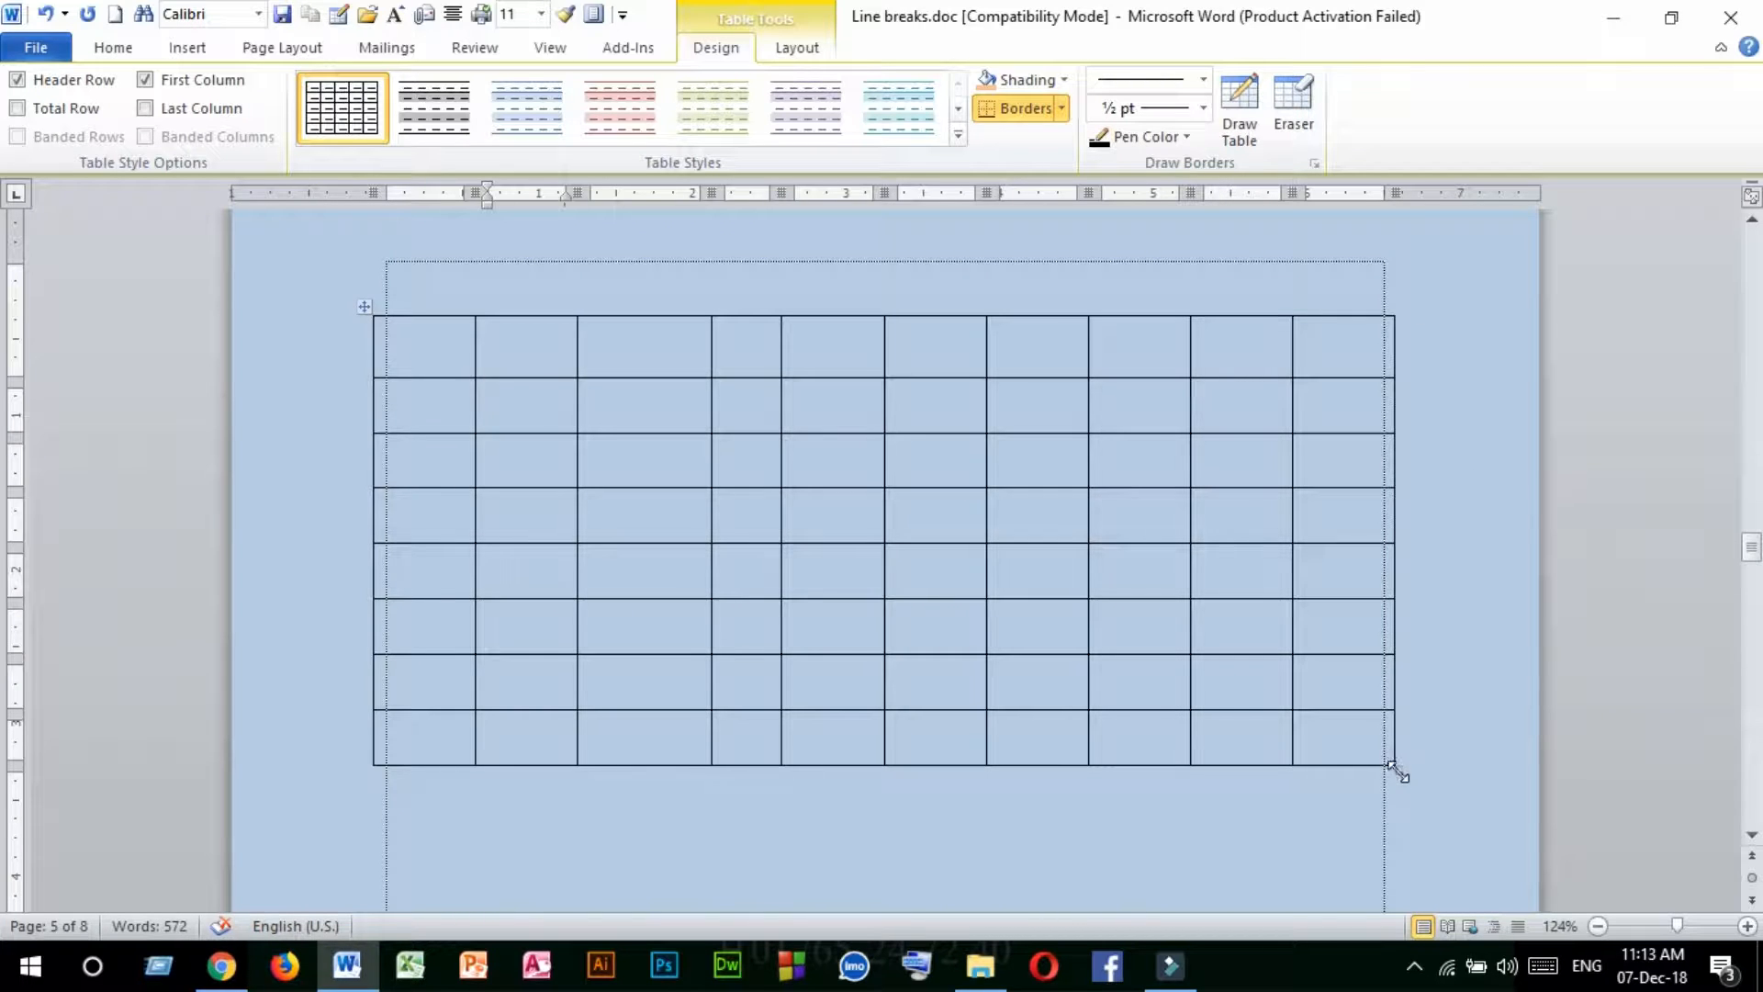
Resize the whole table to about 5.6 inches wide and move it further down the page
{"action": "left_click_drag", "start_coordinate": [1398, 776], "coordinate": [1074, 670]}
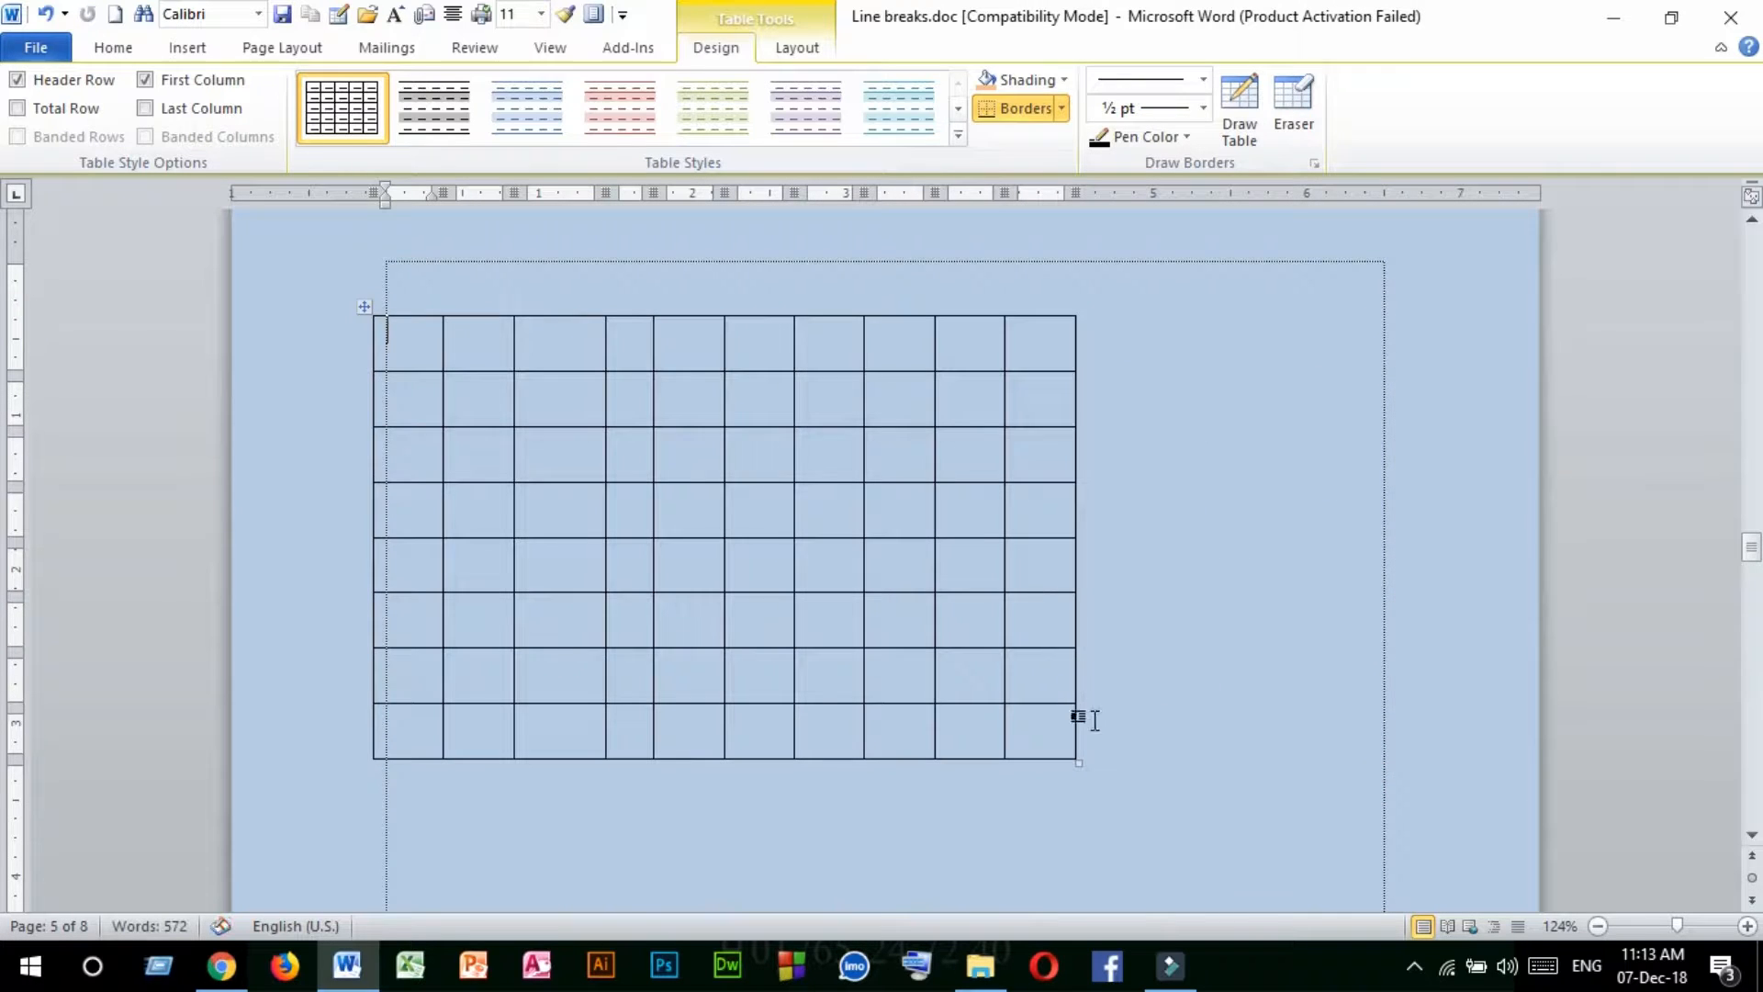
{"action": "left_click_drag", "start_coordinate": [1077, 759], "coordinate": [1235, 776]}
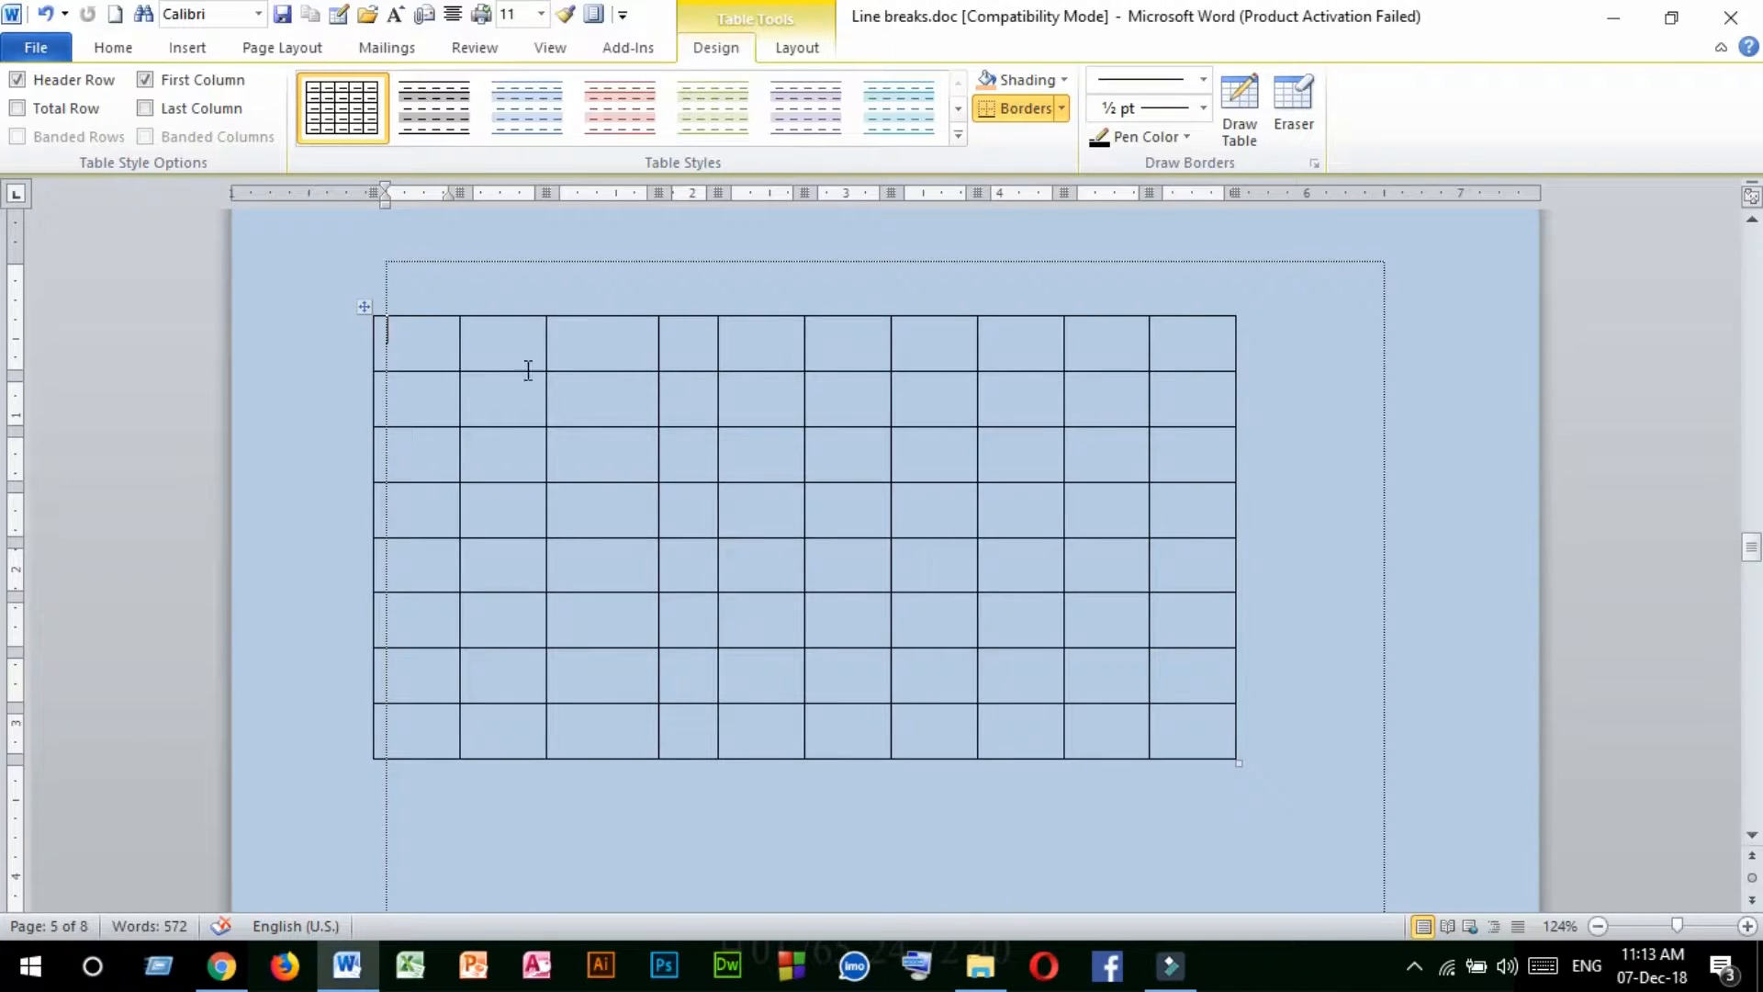
{"action": "left_click", "coordinate": [568, 338]}
{"action": "left_click_drag", "start_coordinate": [367, 303], "coordinate": [410, 484]}
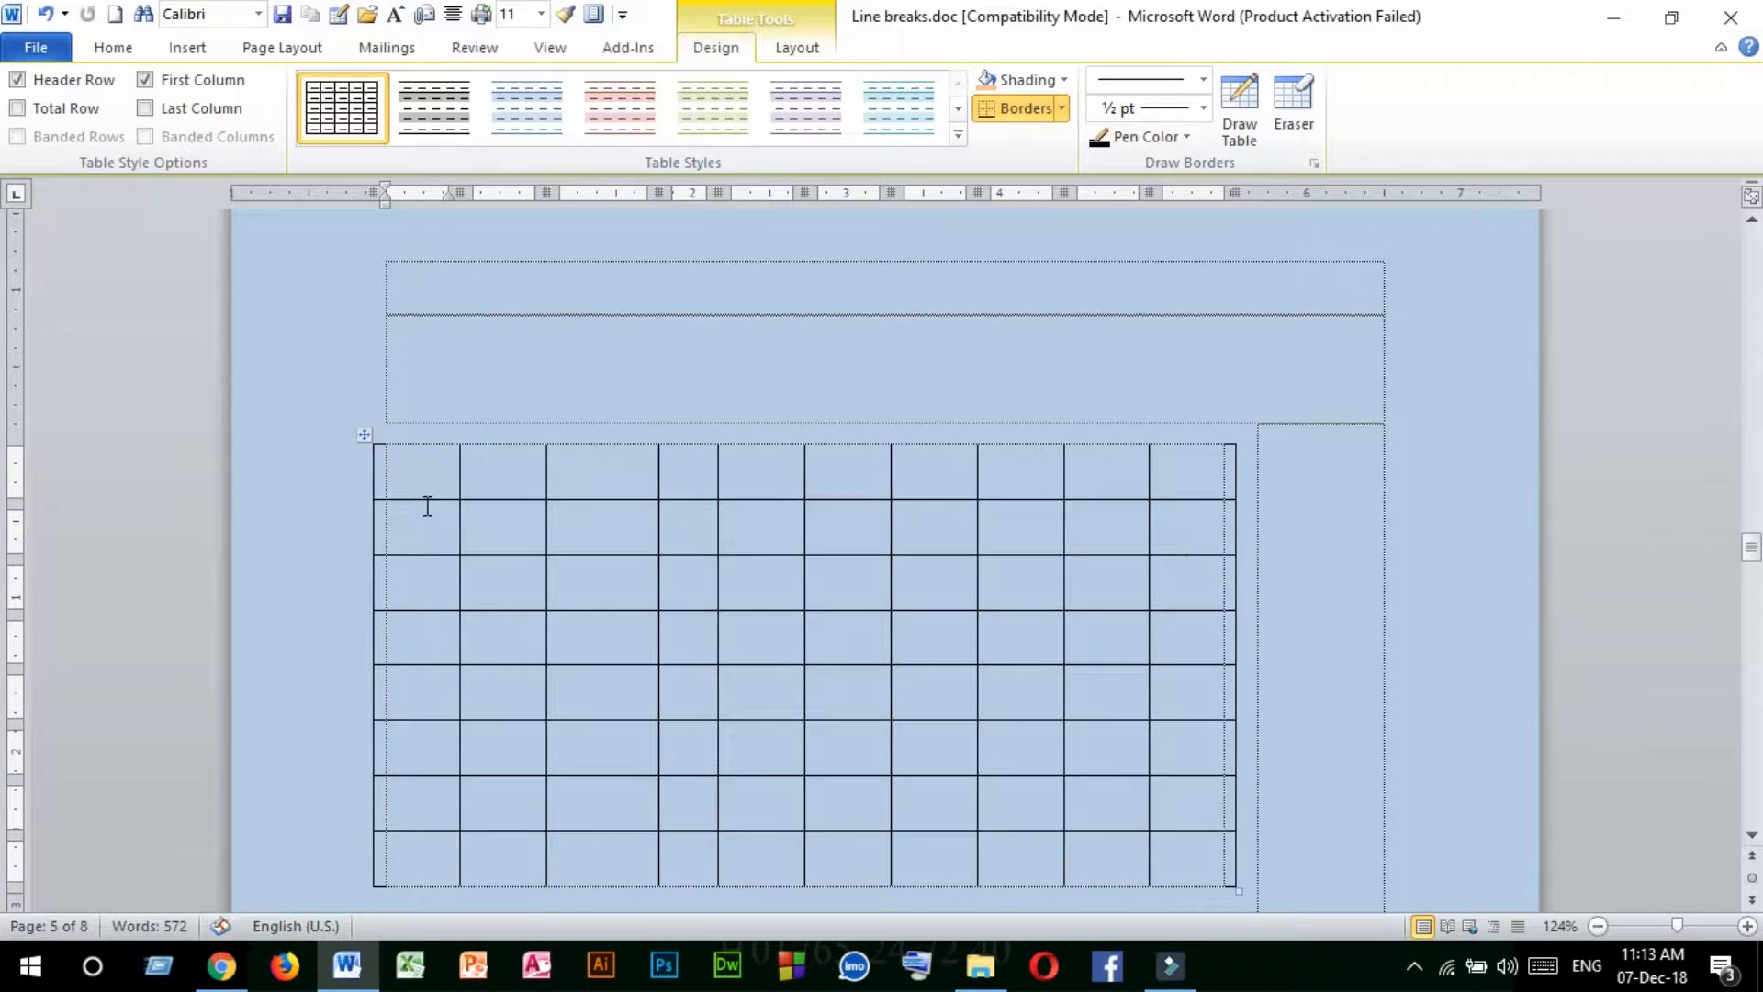
Use the Eraser to remove the lines between the top three cells of the table's third column
{"action": "scroll", "coordinate": [458, 476], "scroll_direction": "down", "scroll_amount": 3}
{"action": "scroll", "coordinate": [398, 367], "scroll_direction": "up", "scroll_amount": 3}
{"action": "scroll", "coordinate": [414, 454], "scroll_direction": "down", "scroll_amount": 3}
{"action": "scroll", "coordinate": [654, 417], "scroll_direction": "up", "scroll_amount": 2}
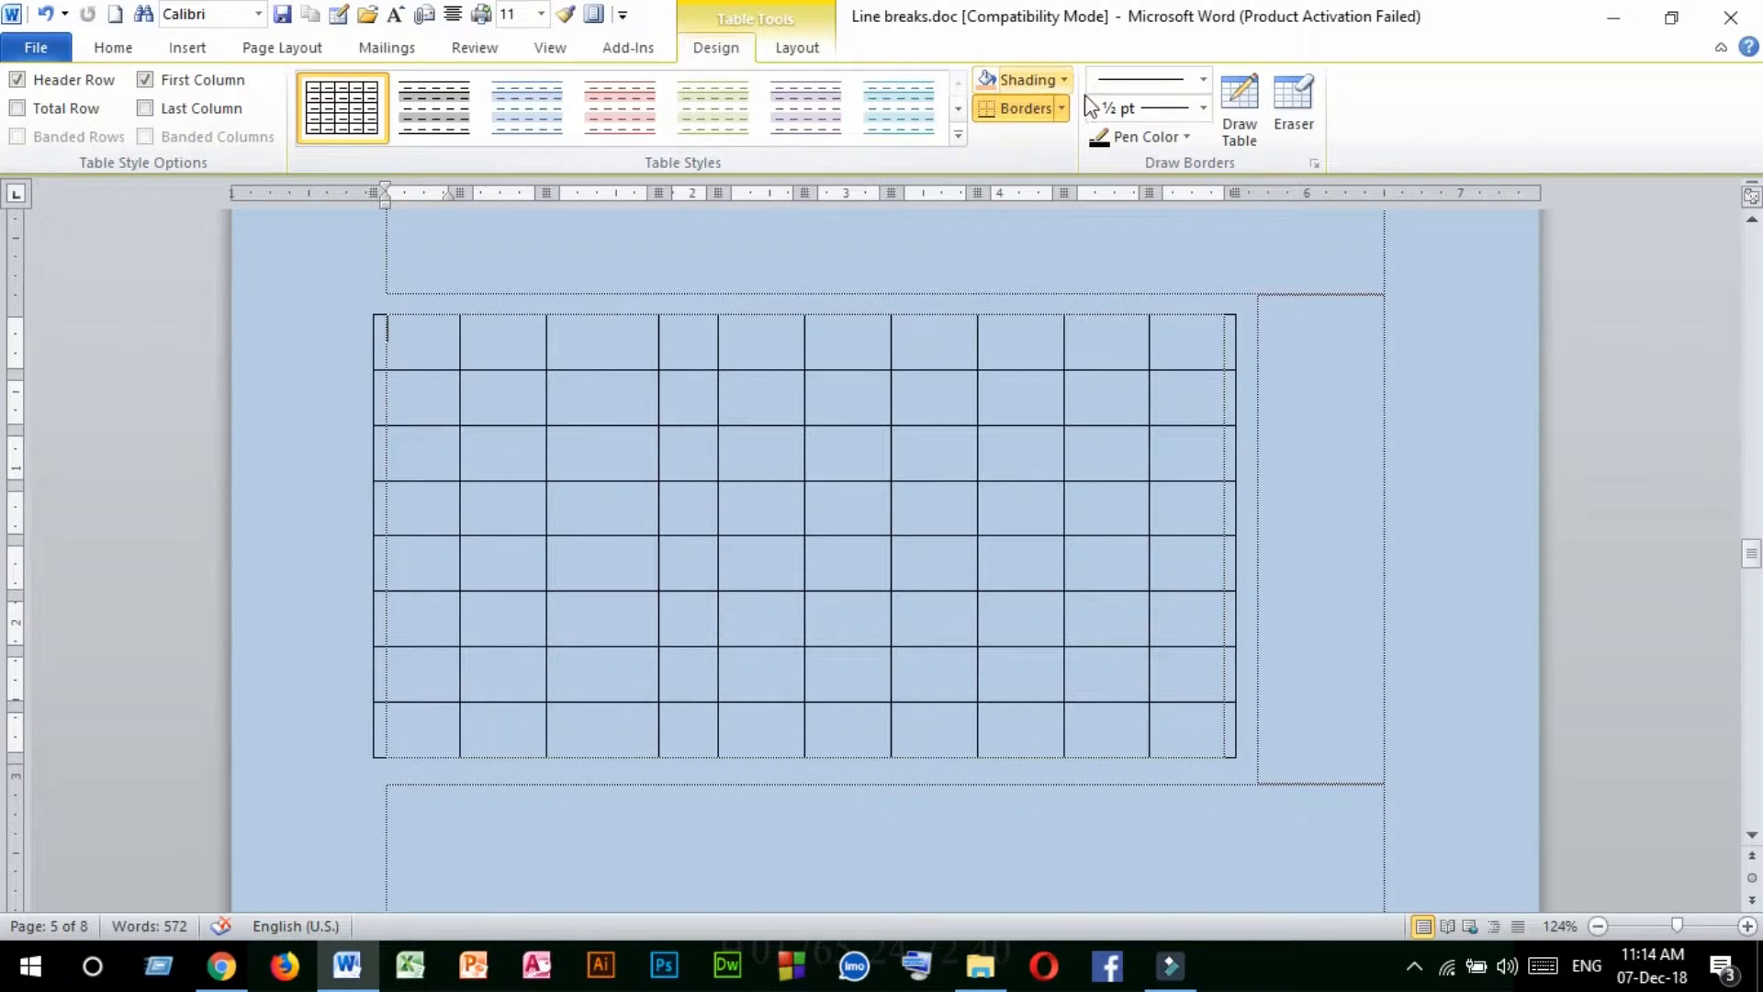
{"action": "left_click", "coordinate": [431, 819]}
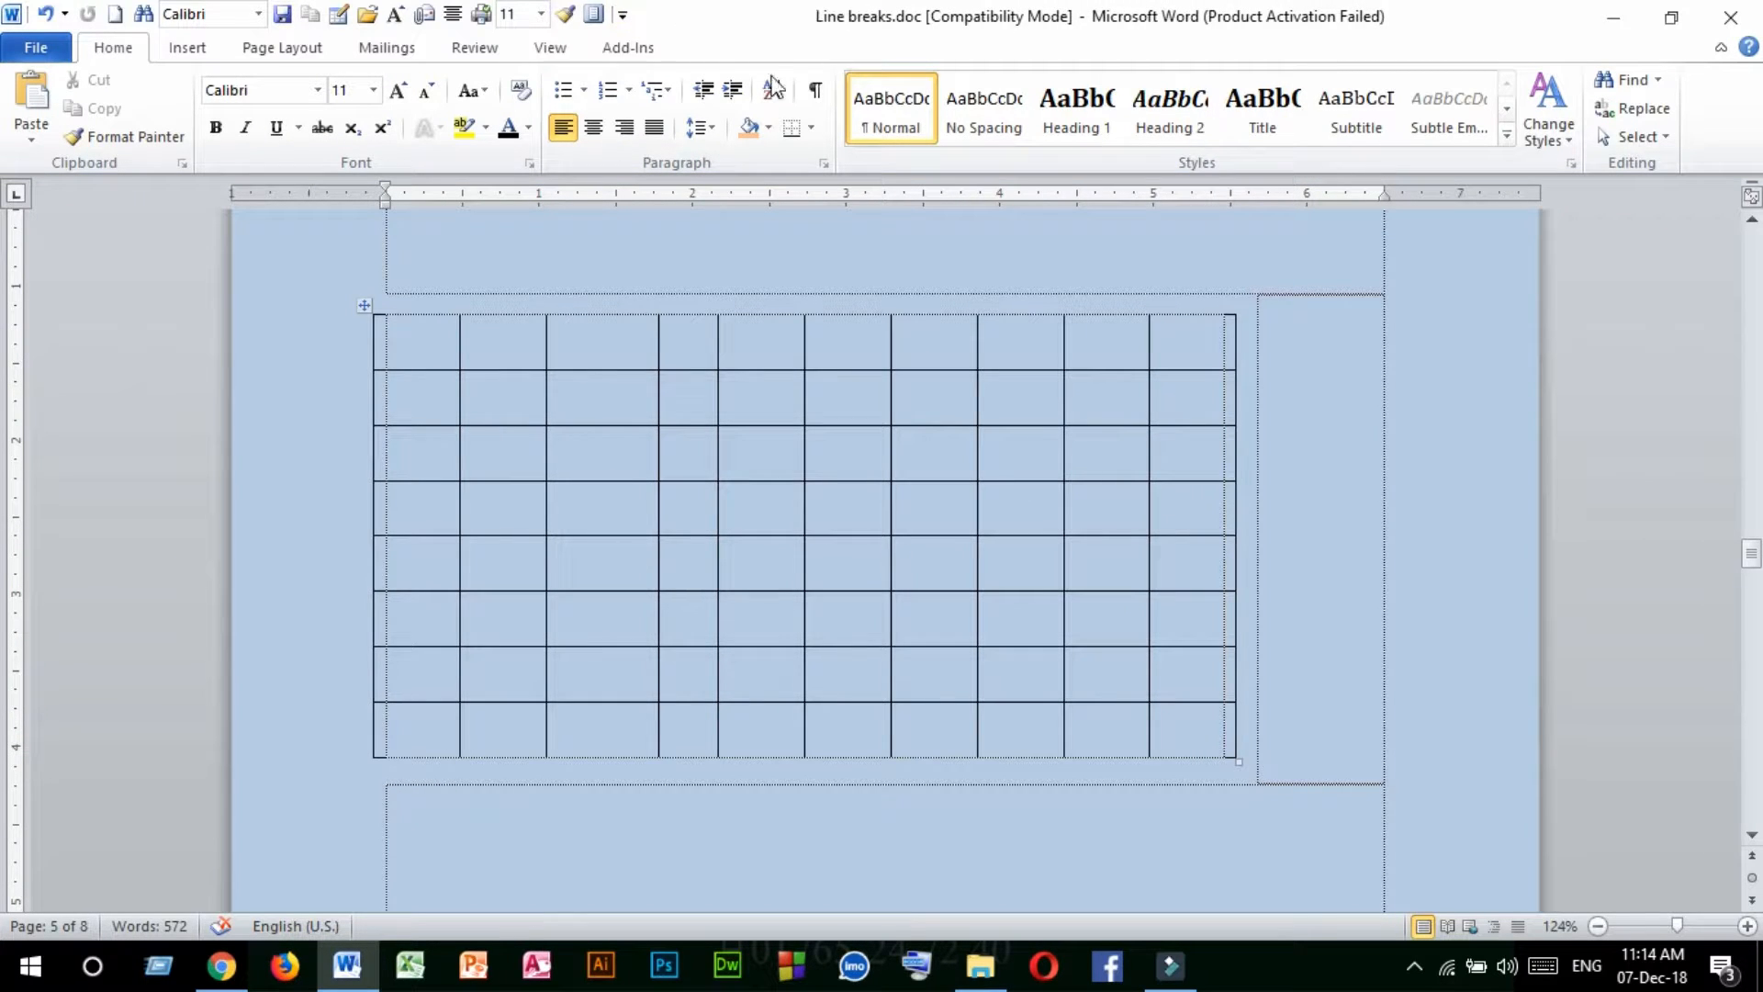
{"action": "left_click", "coordinate": [502, 405]}
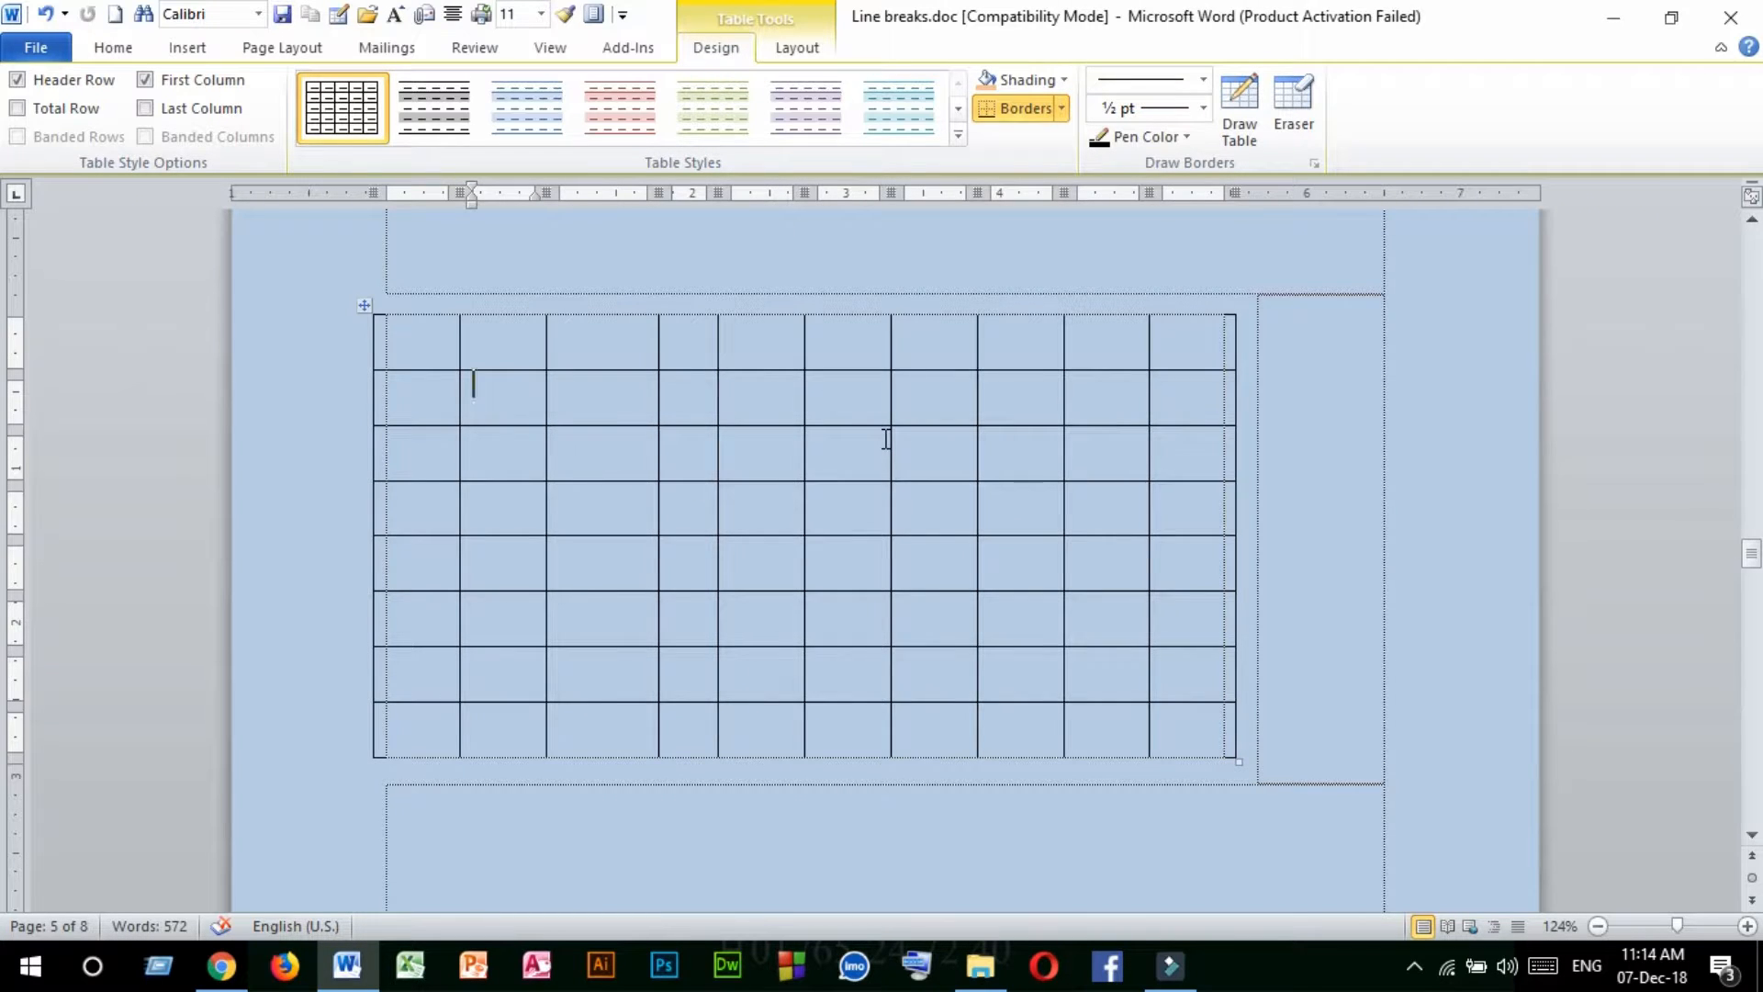
{"action": "left_click", "coordinate": [1293, 105]}
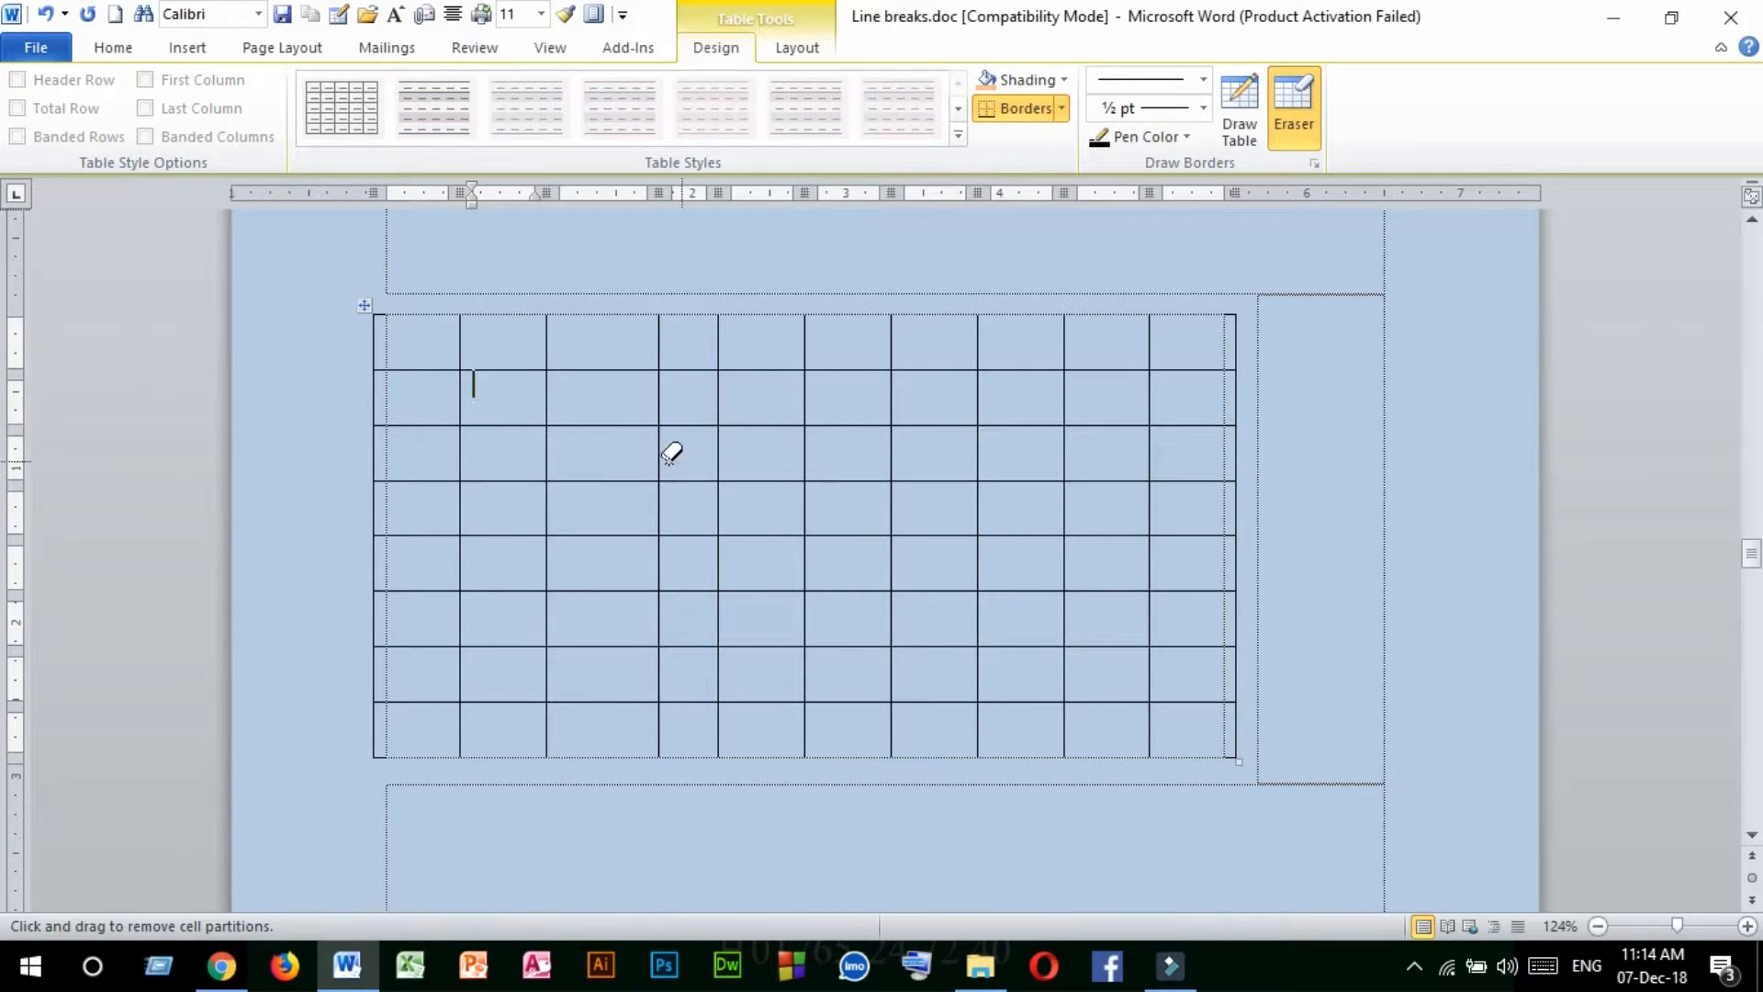
{"action": "left_click_drag", "start_coordinate": [594, 349], "coordinate": [602, 435]}
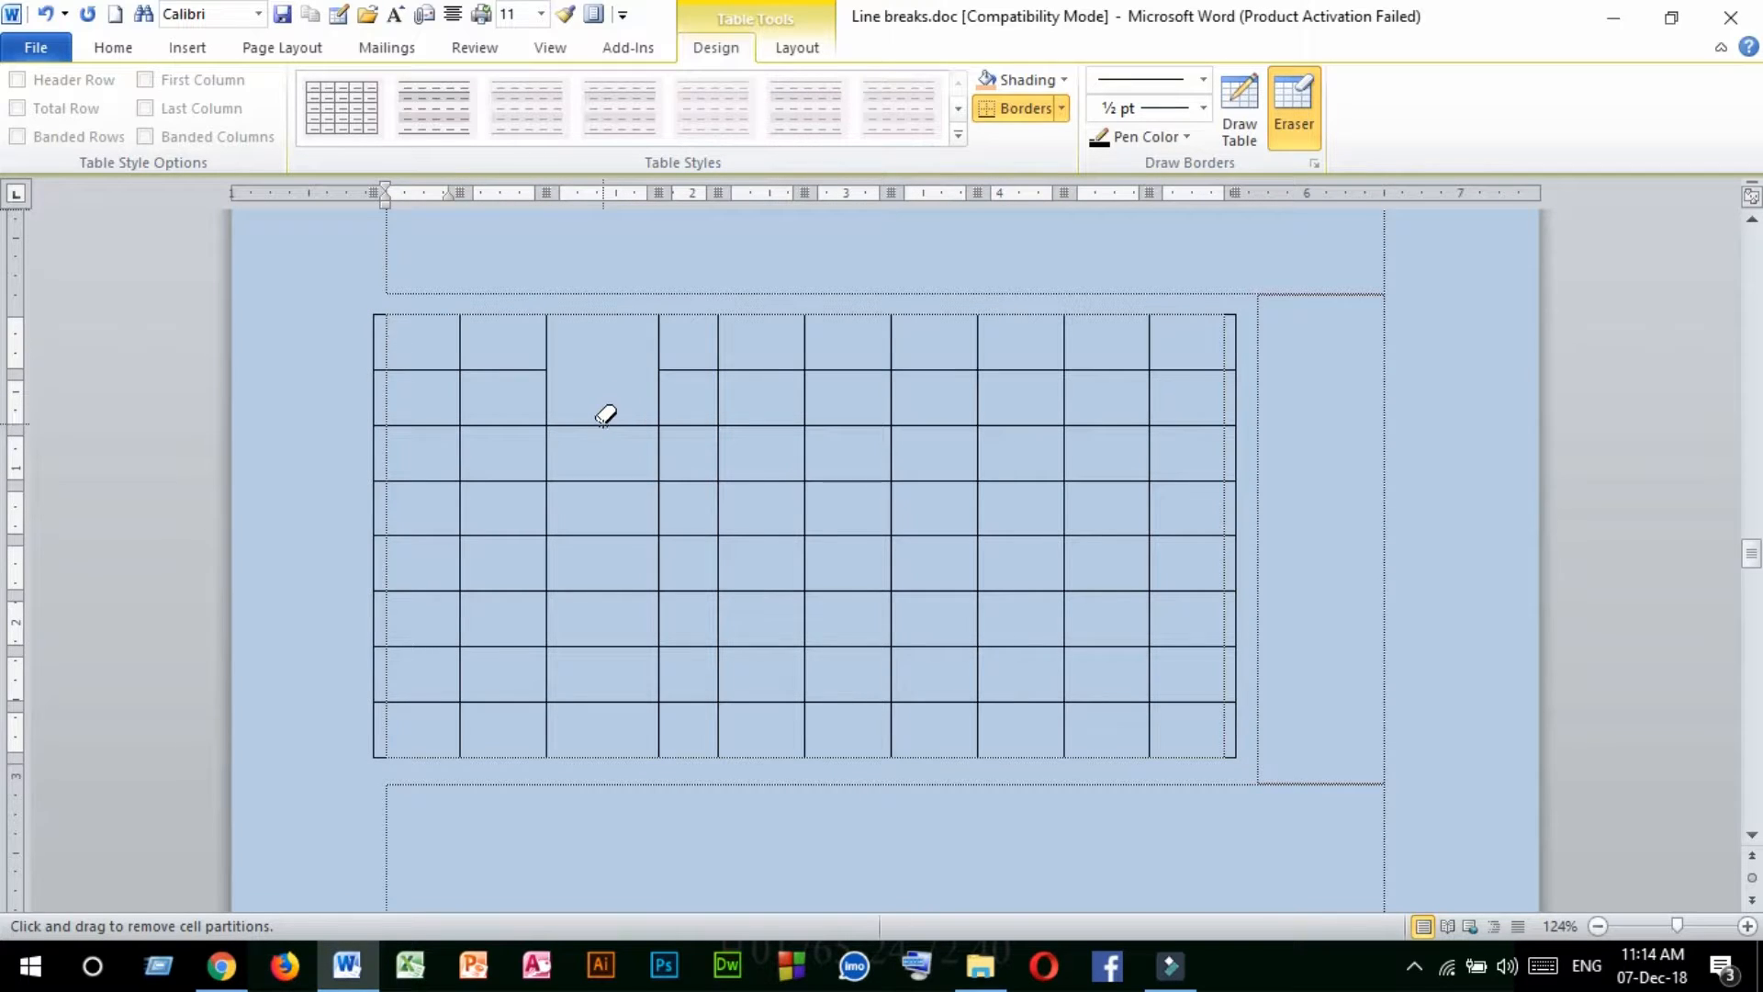
{"action": "left_click", "coordinate": [603, 424]}
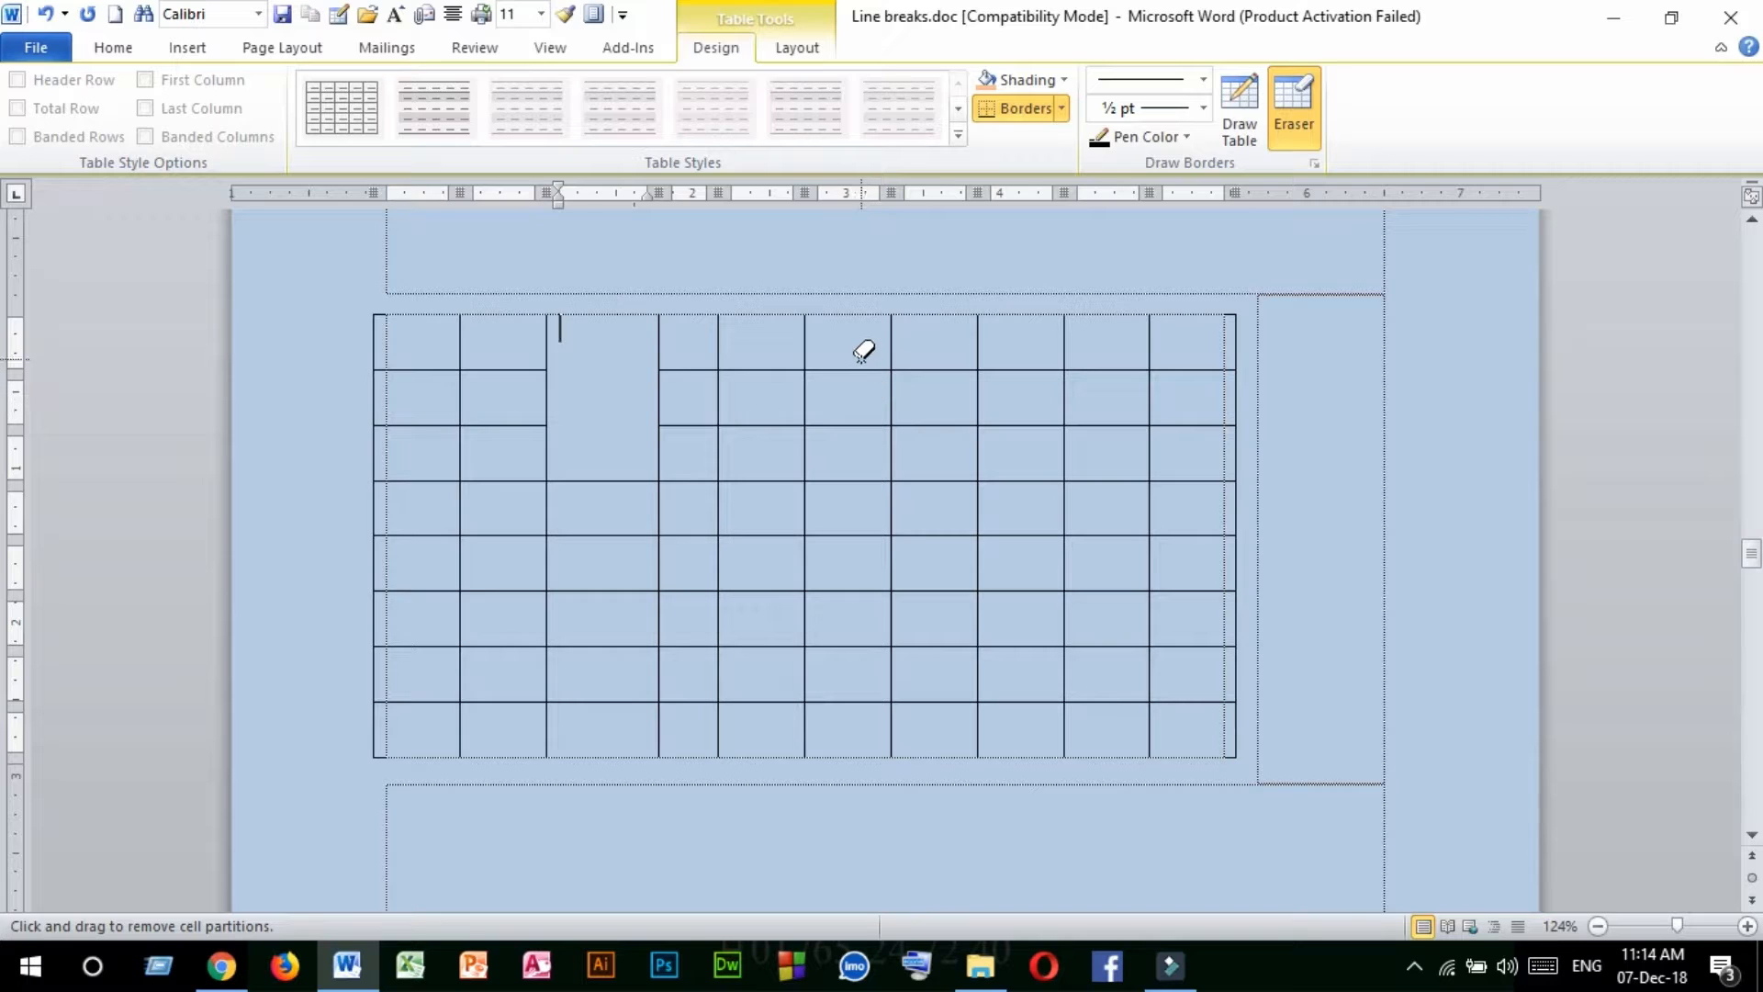
Erase the lines between the sixth column's top six cells, and the lines beside and below the fourth column's first cell
{"action": "left_click_drag", "start_coordinate": [863, 350], "coordinate": [862, 611]}
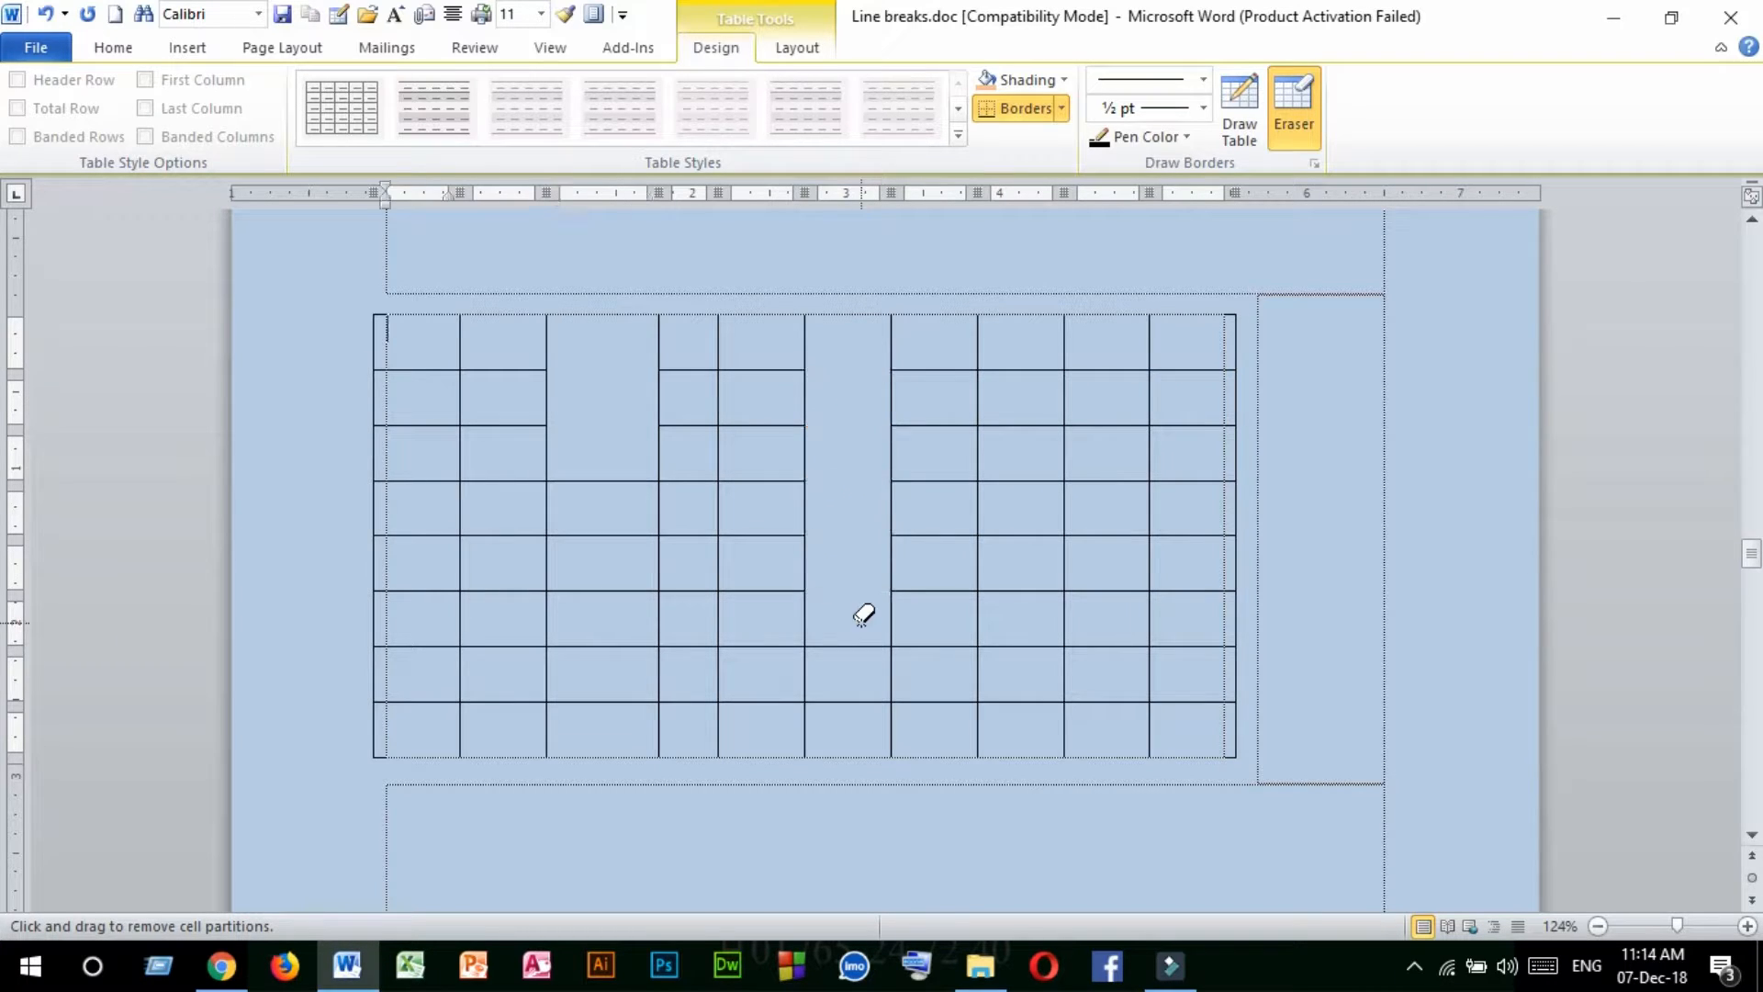
{"action": "left_click", "coordinate": [720, 332]}
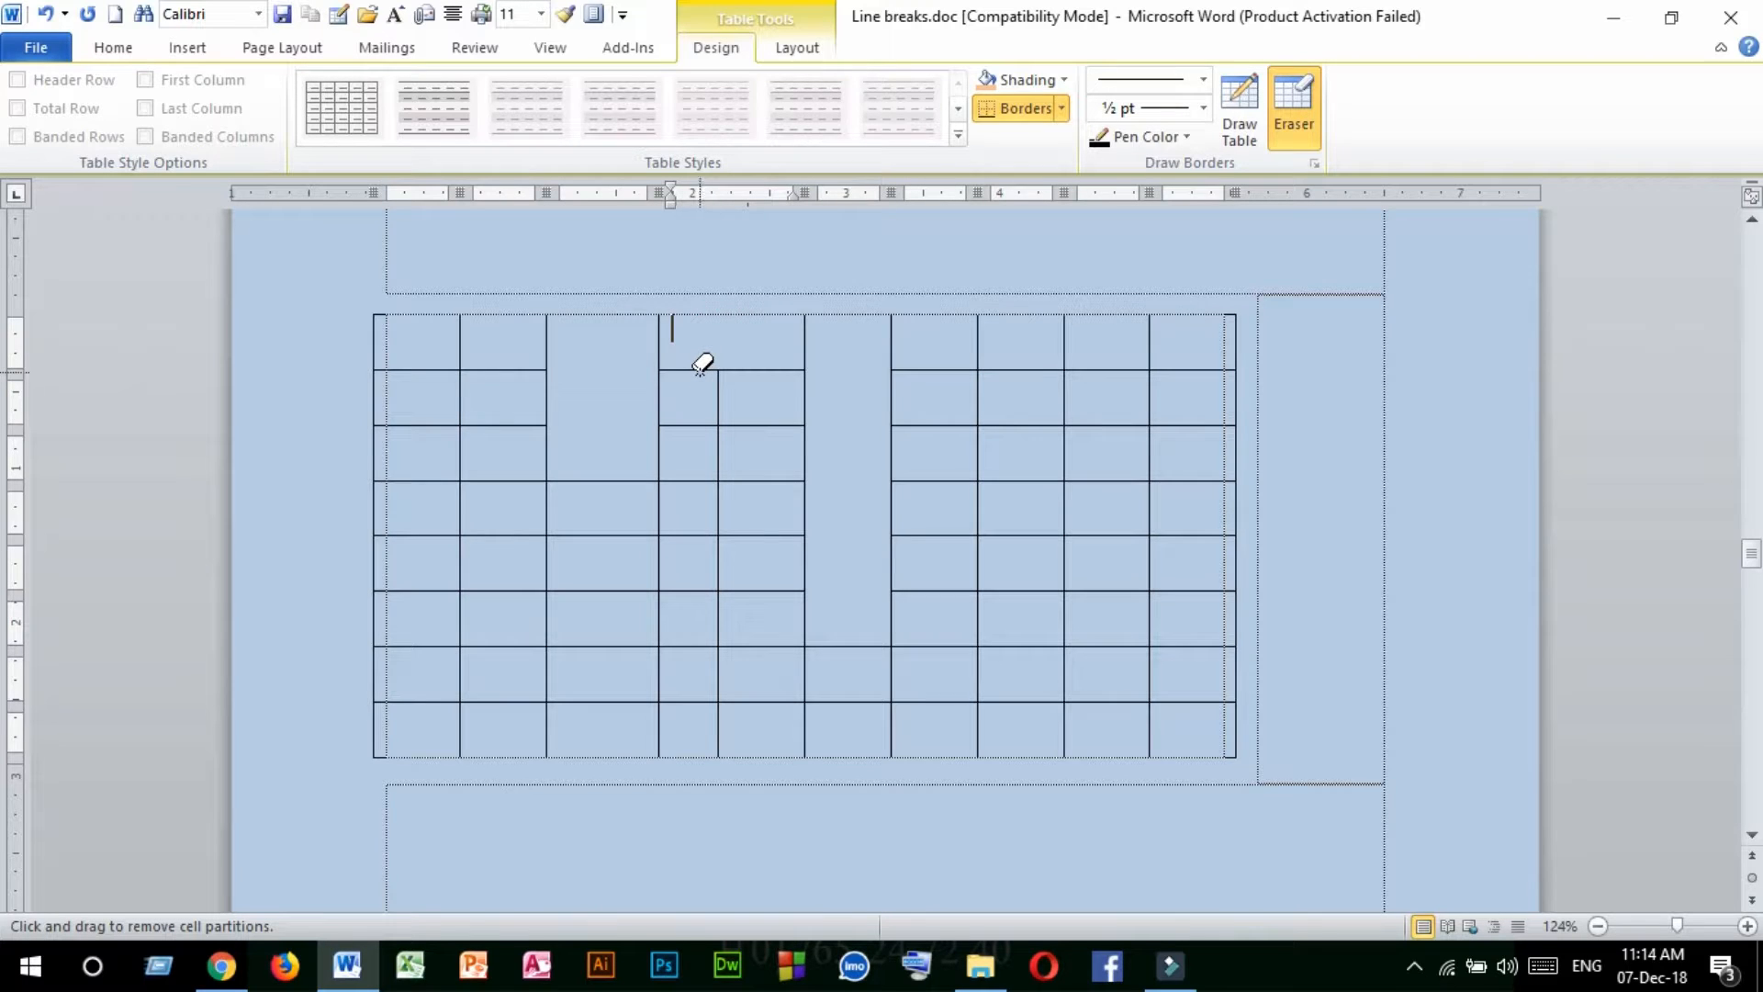
{"action": "left_click", "coordinate": [701, 369]}
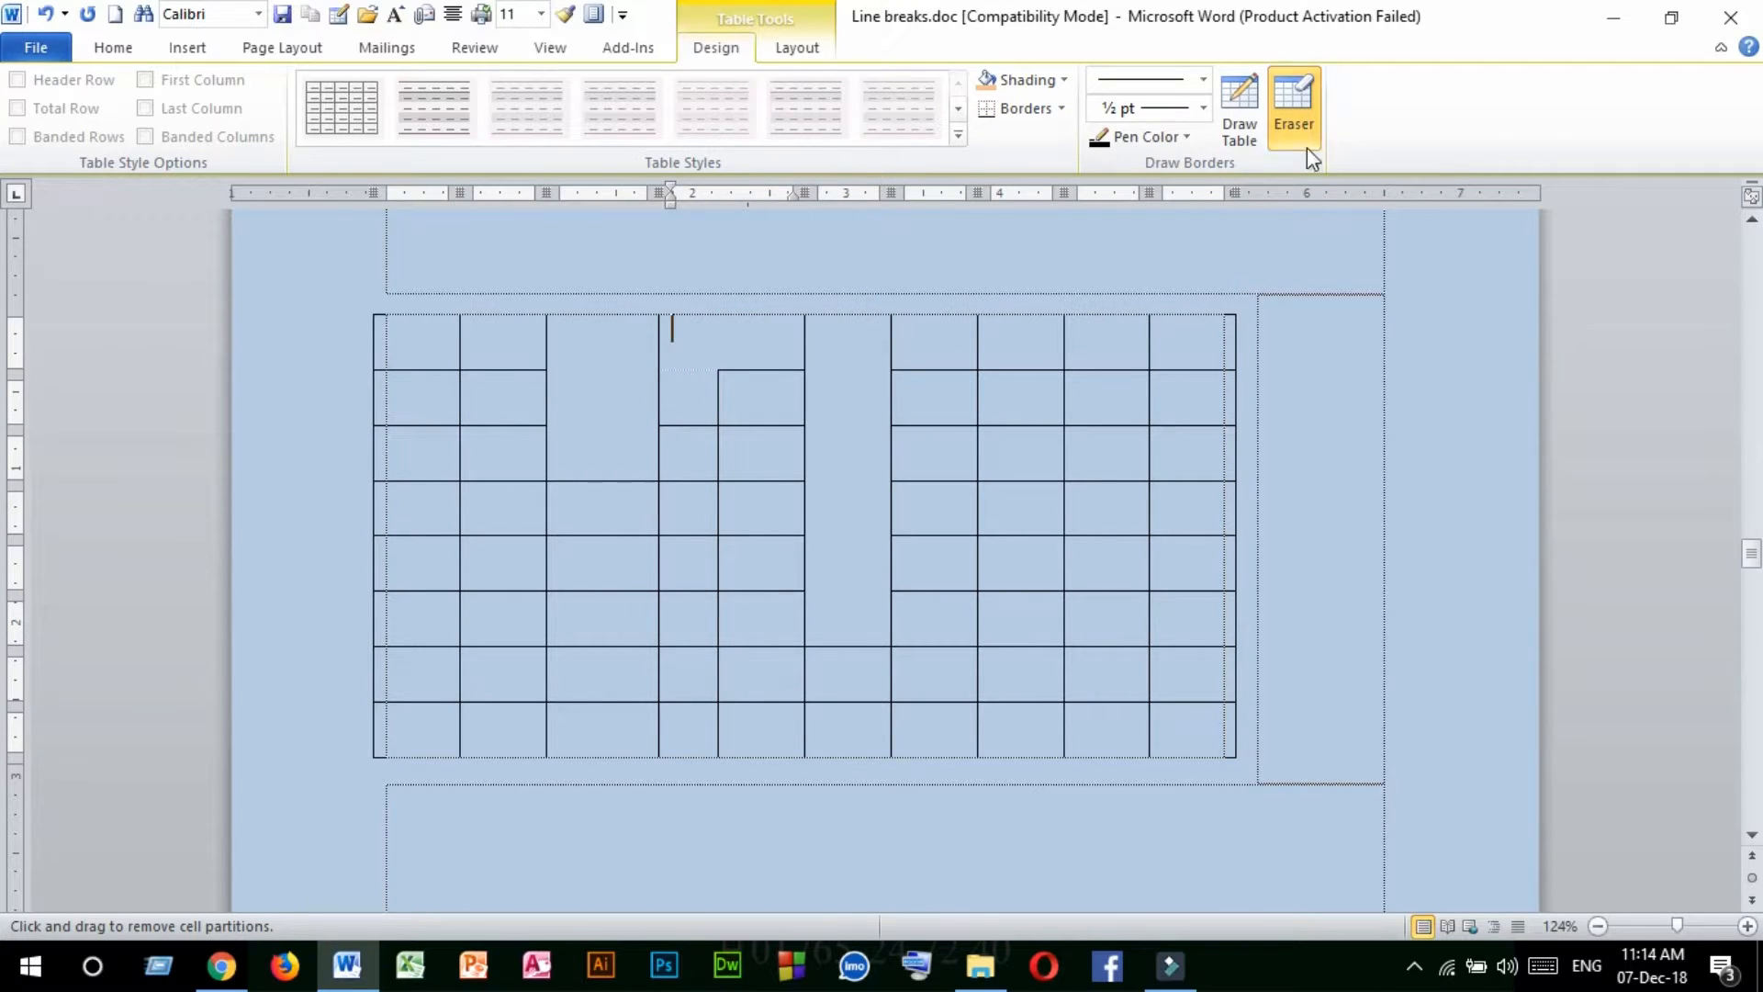
Use Draw Table to split the third column and the sixth column's merged cell vertically, and the fourth row horizontally across the first six columns
{"action": "left_click", "coordinate": [1242, 103]}
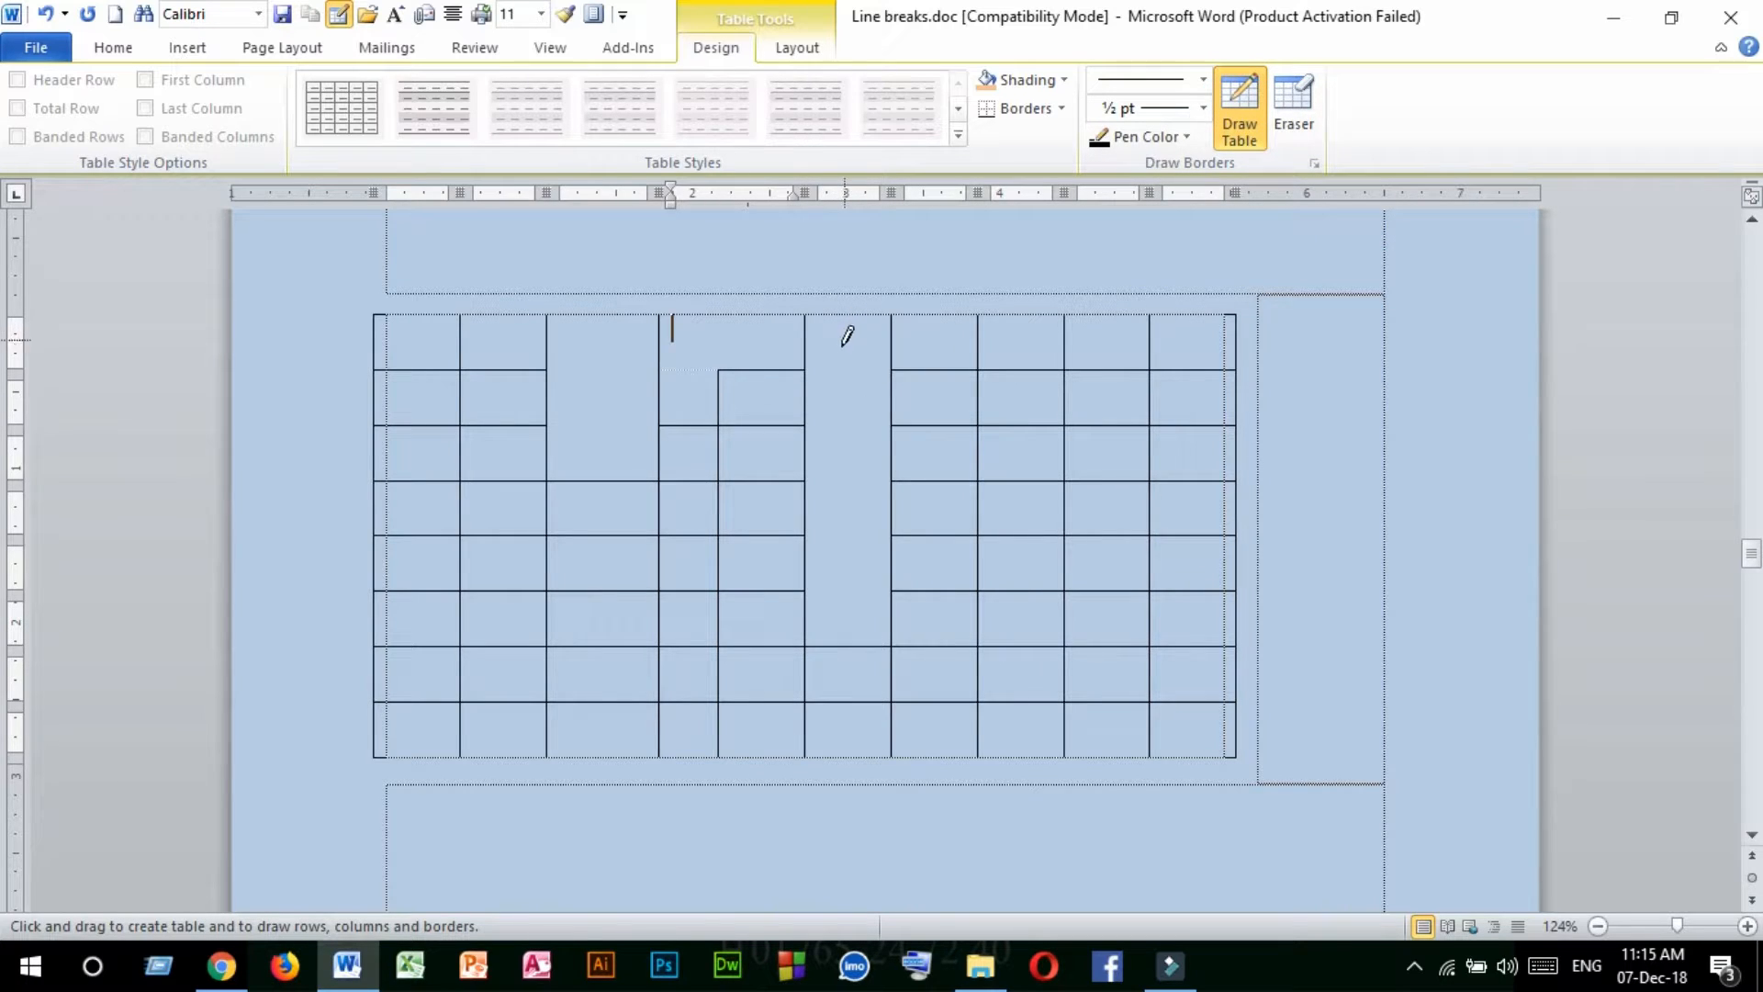
{"action": "mouse_move", "coordinate": [596, 316]}
{"action": "left_mouse_down"}
{"action": "mouse_move", "coordinate": [611, 649]}
{"action": "mouse_move", "coordinate": [595, 748]}
{"action": "left_mouse_up"}
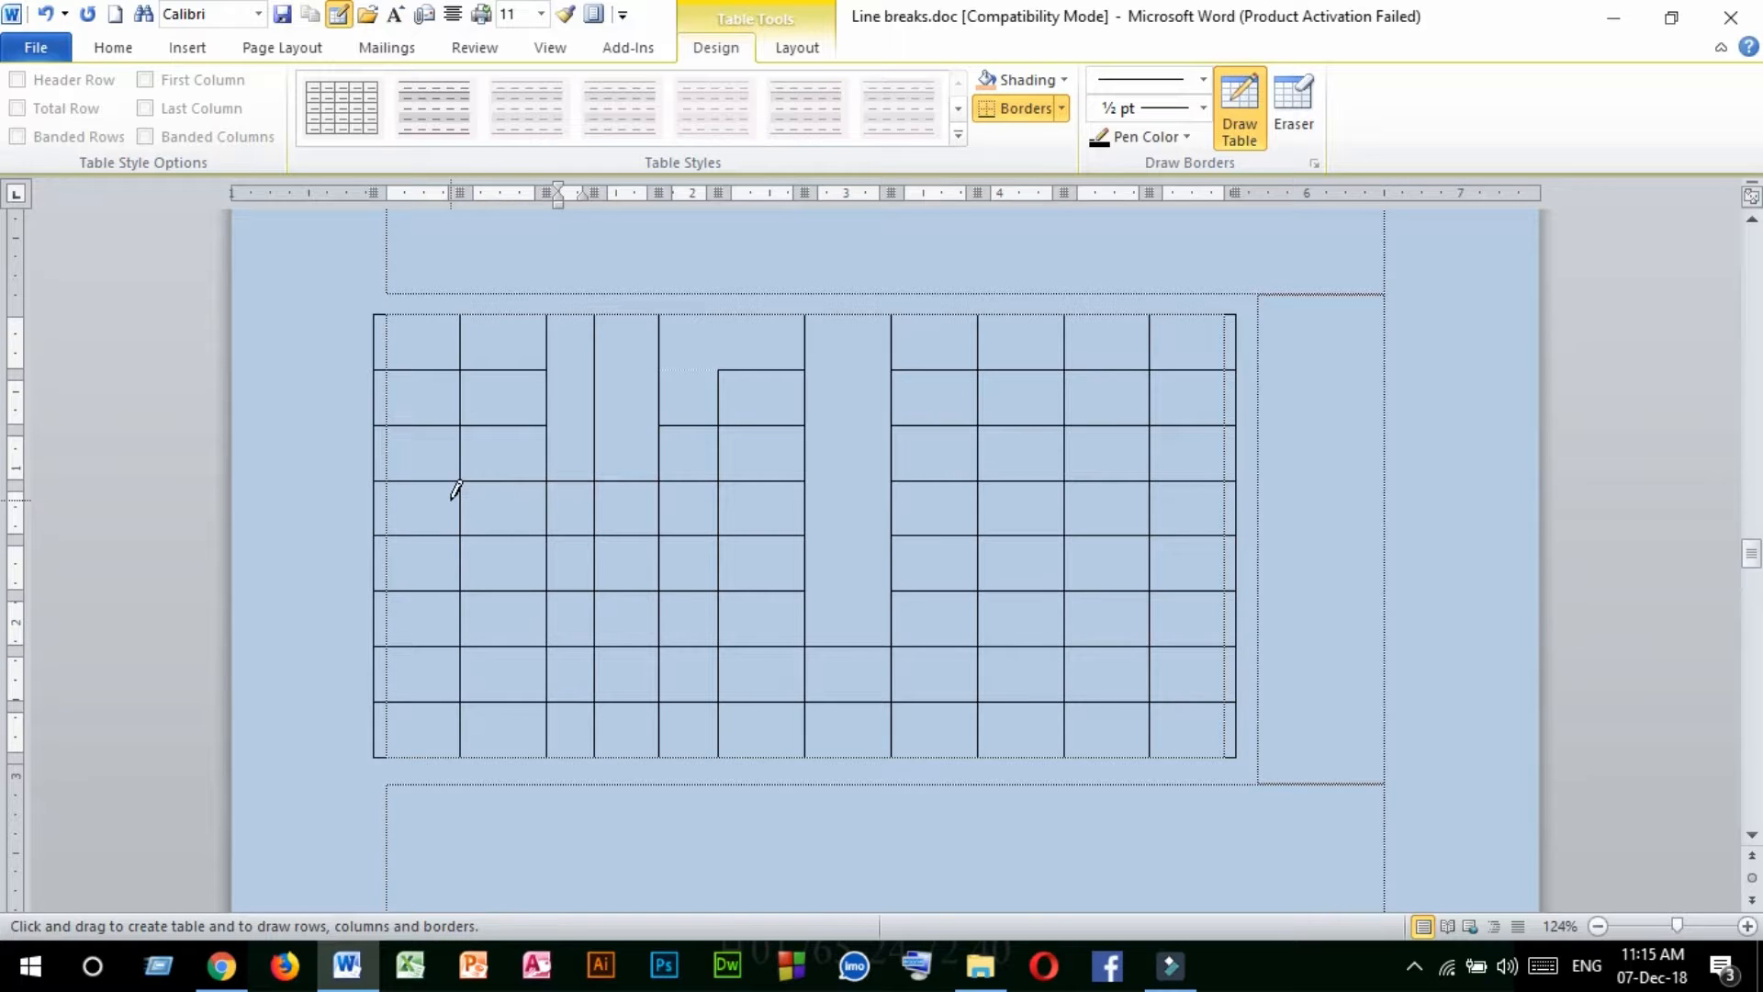
{"action": "left_click_drag", "start_coordinate": [405, 505], "coordinate": [825, 470]}
{"action": "left_click_drag", "start_coordinate": [854, 330], "coordinate": [873, 630]}
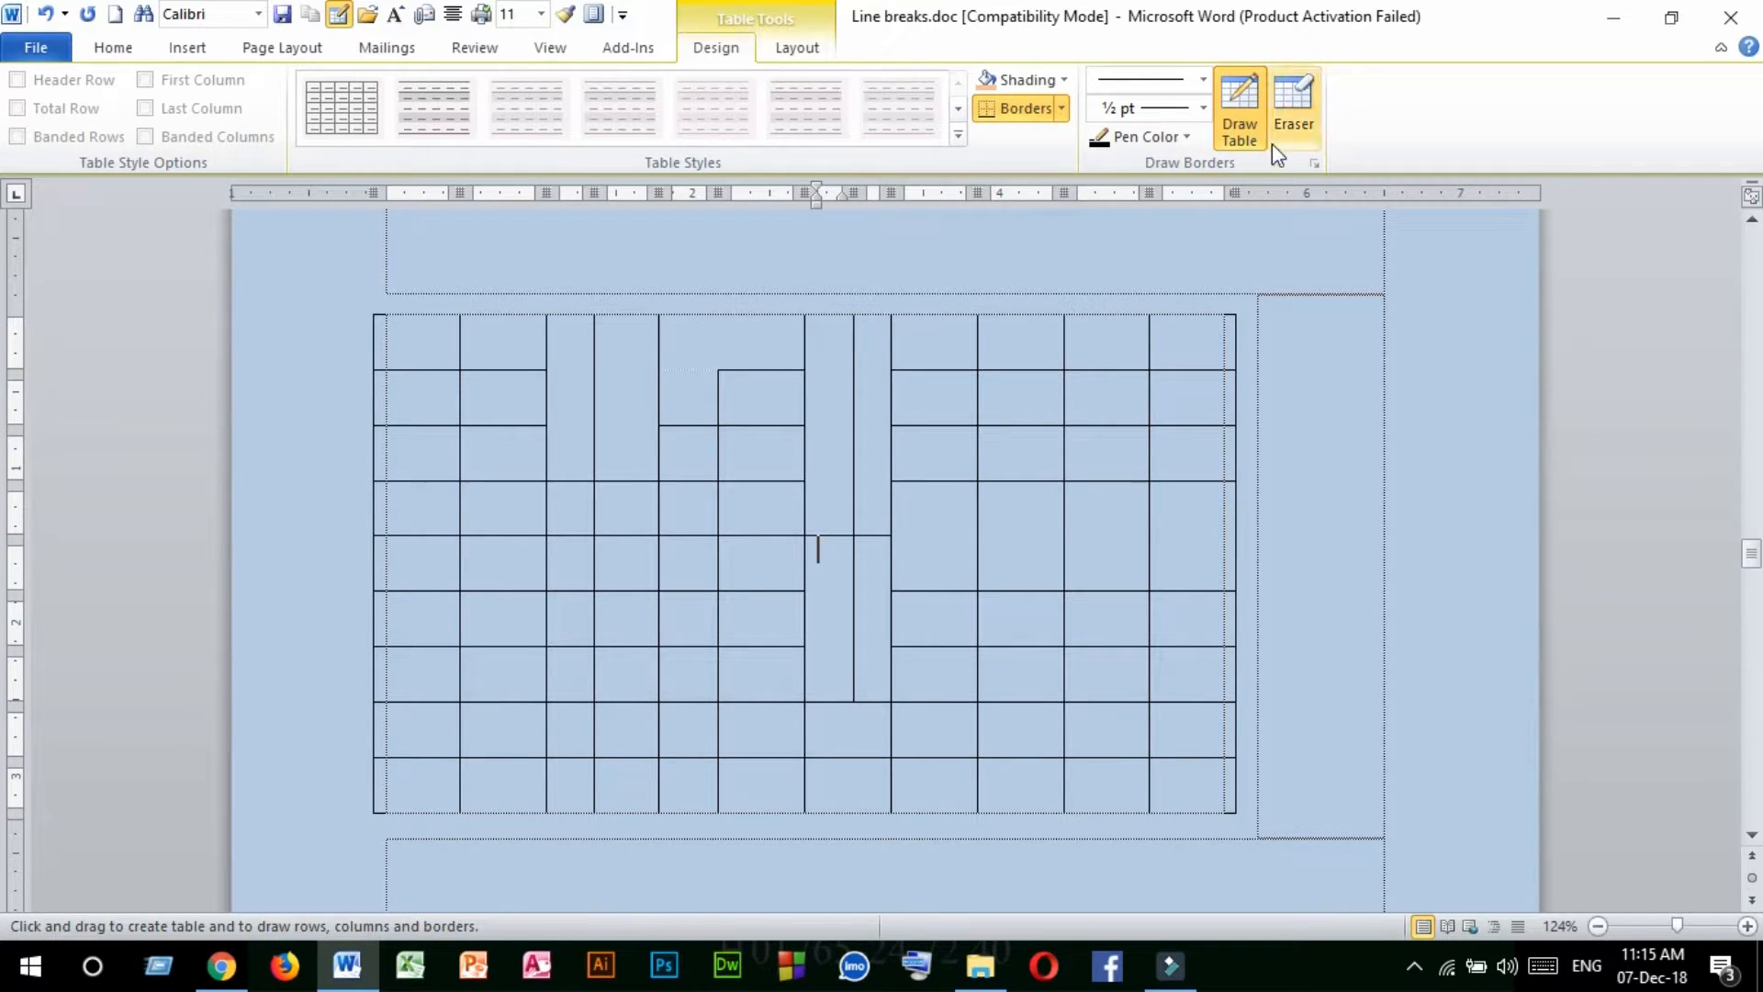
{"action": "left_click", "coordinate": [1242, 108]}
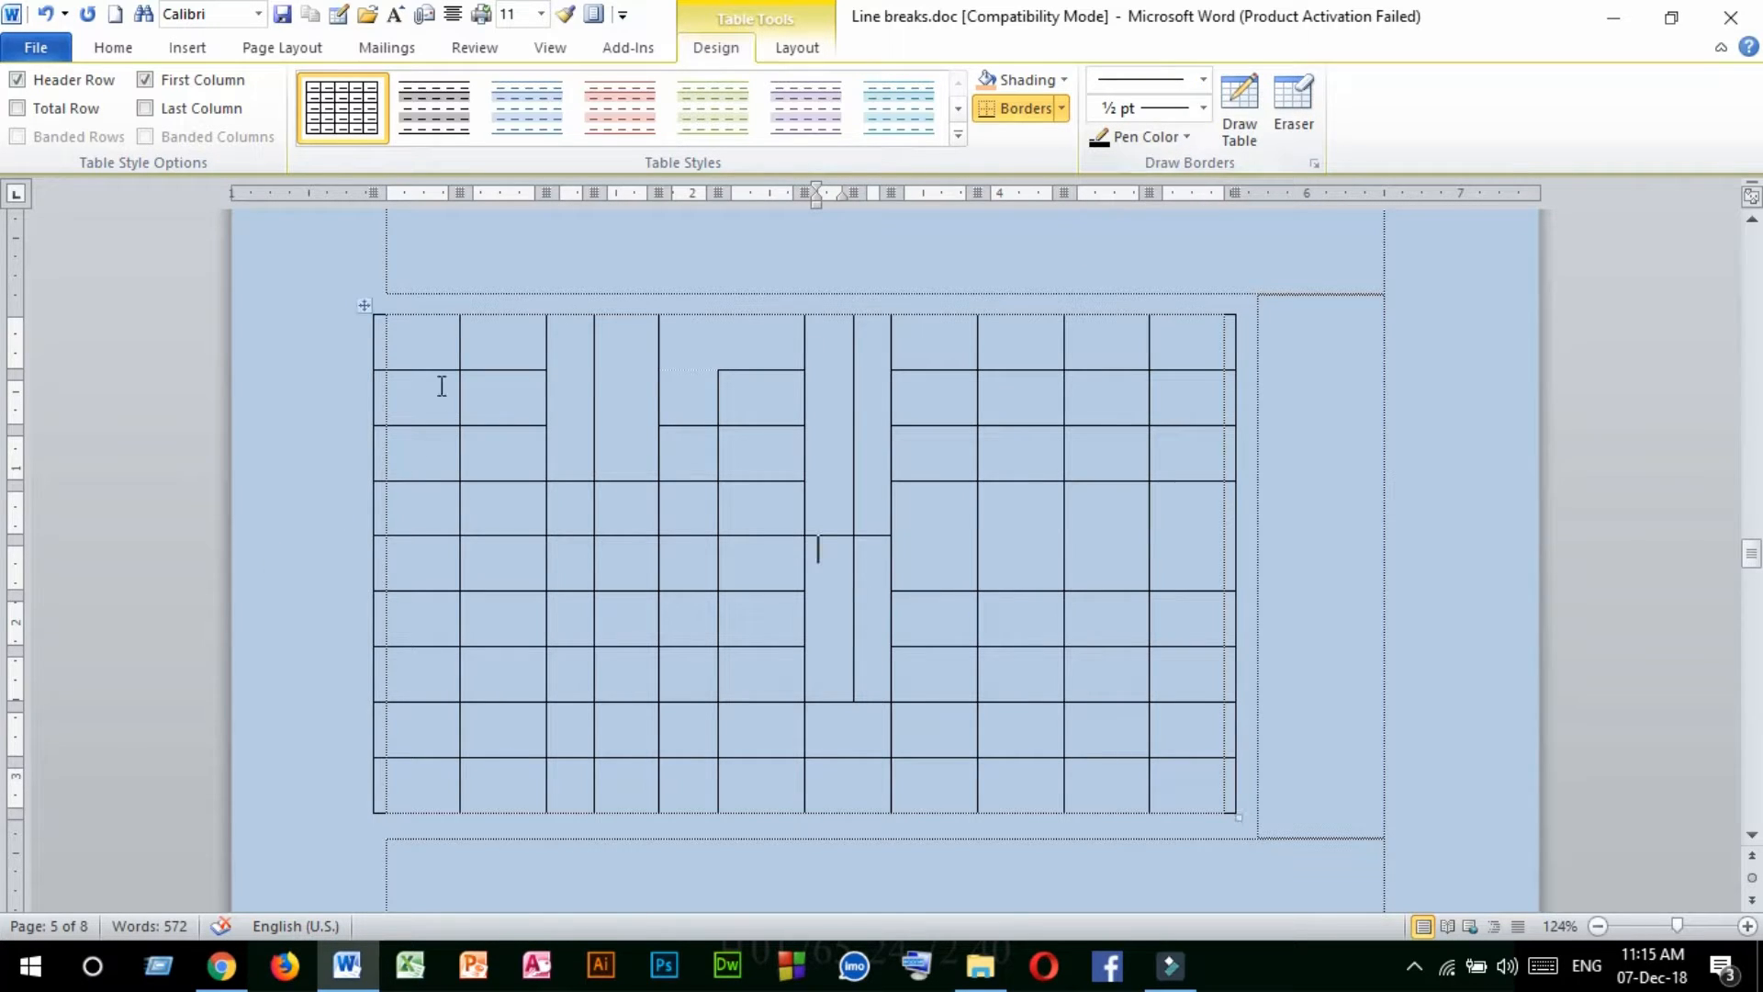
Apply a double line style in the theme red to all borders of the whole table
{"action": "left_click_drag", "start_coordinate": [422, 346], "coordinate": [1170, 737]}
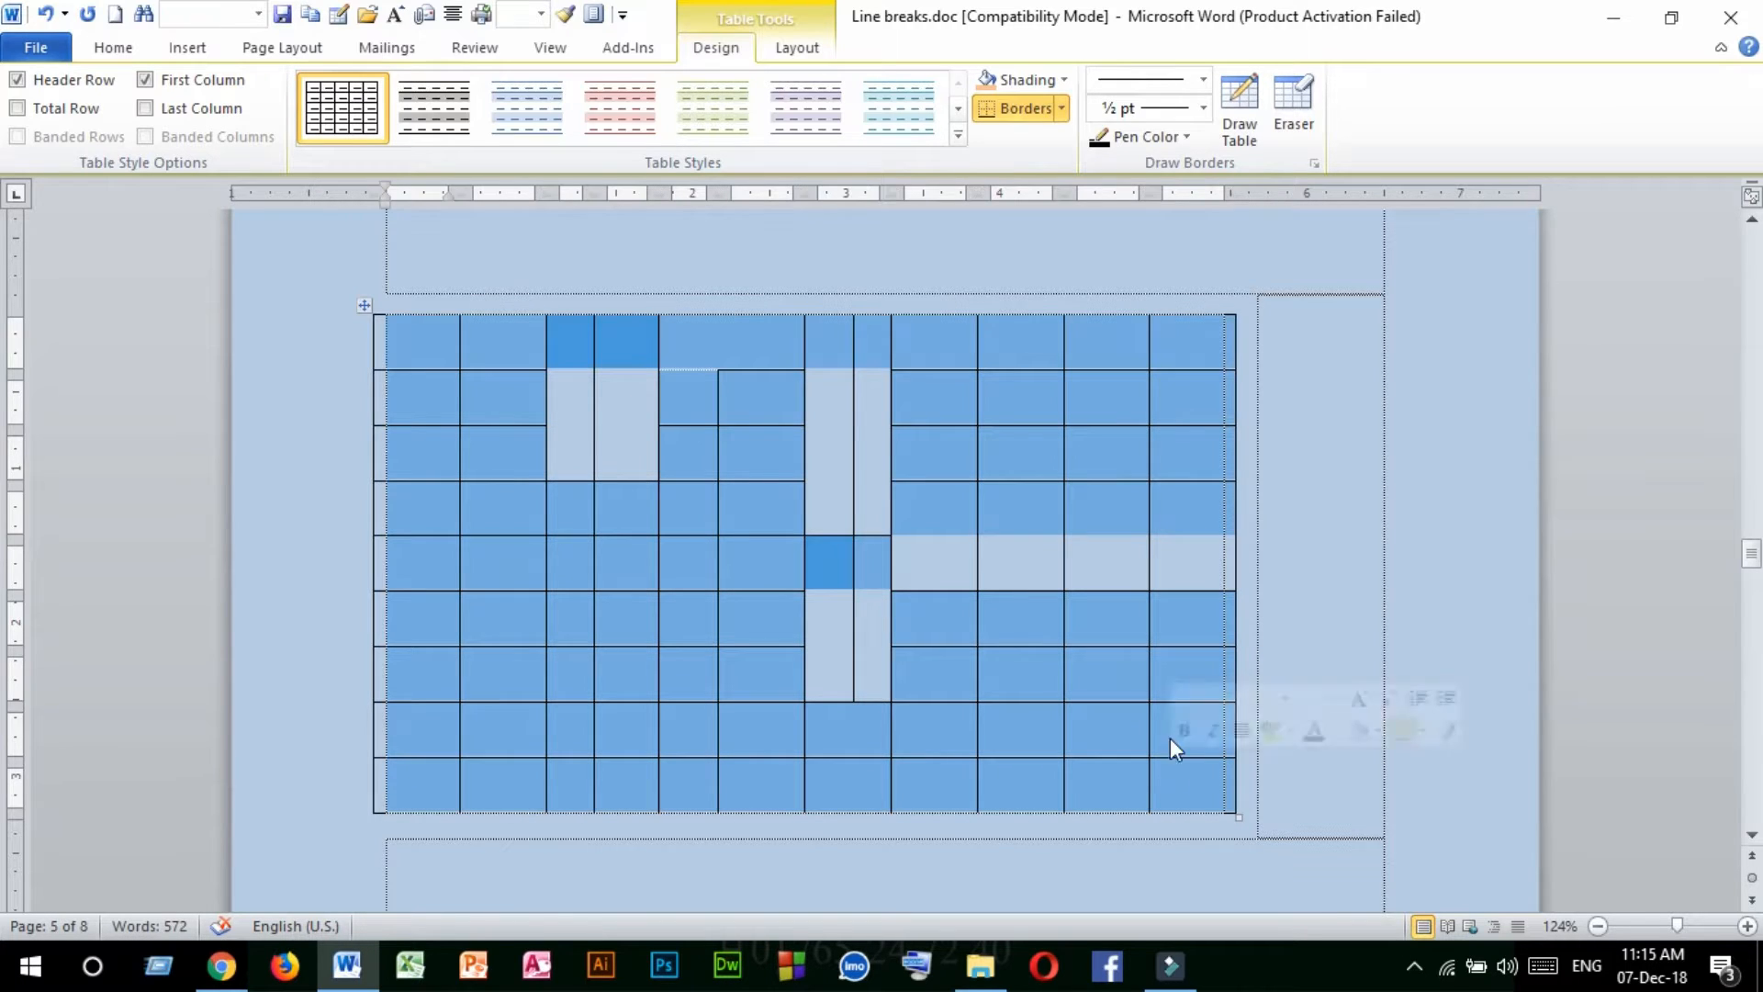
{"action": "left_click", "coordinate": [1203, 85]}
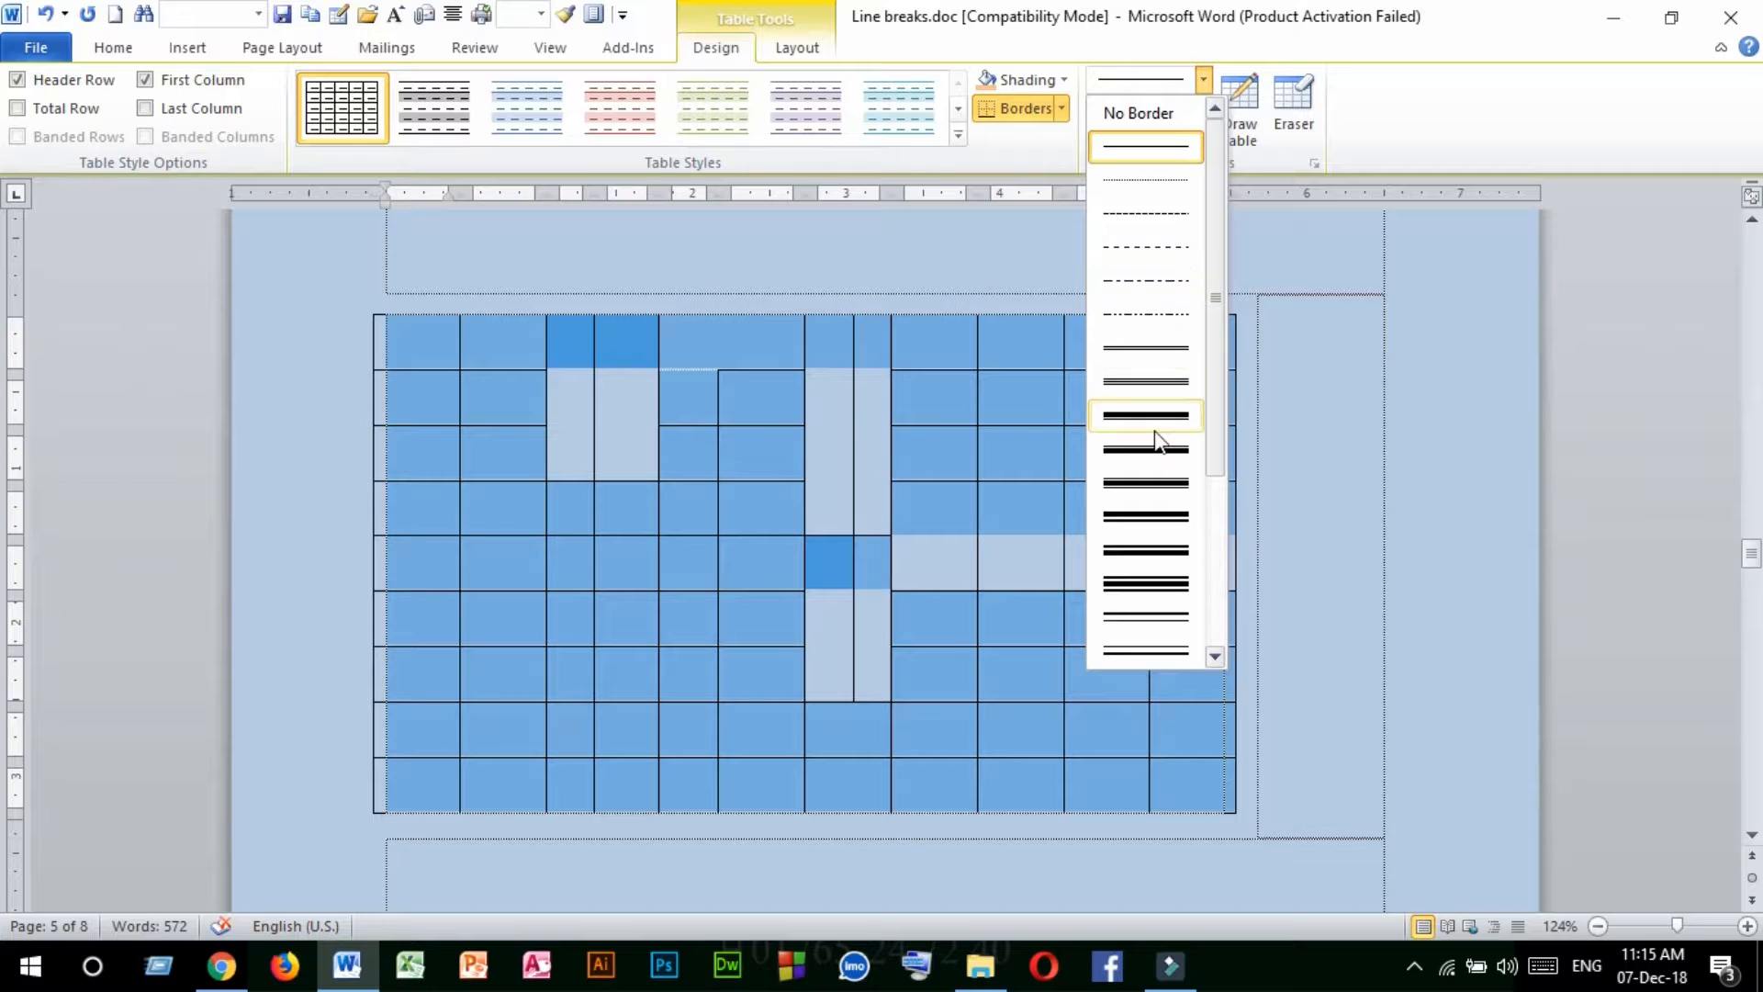
{"action": "left_click", "coordinate": [1122, 353]}
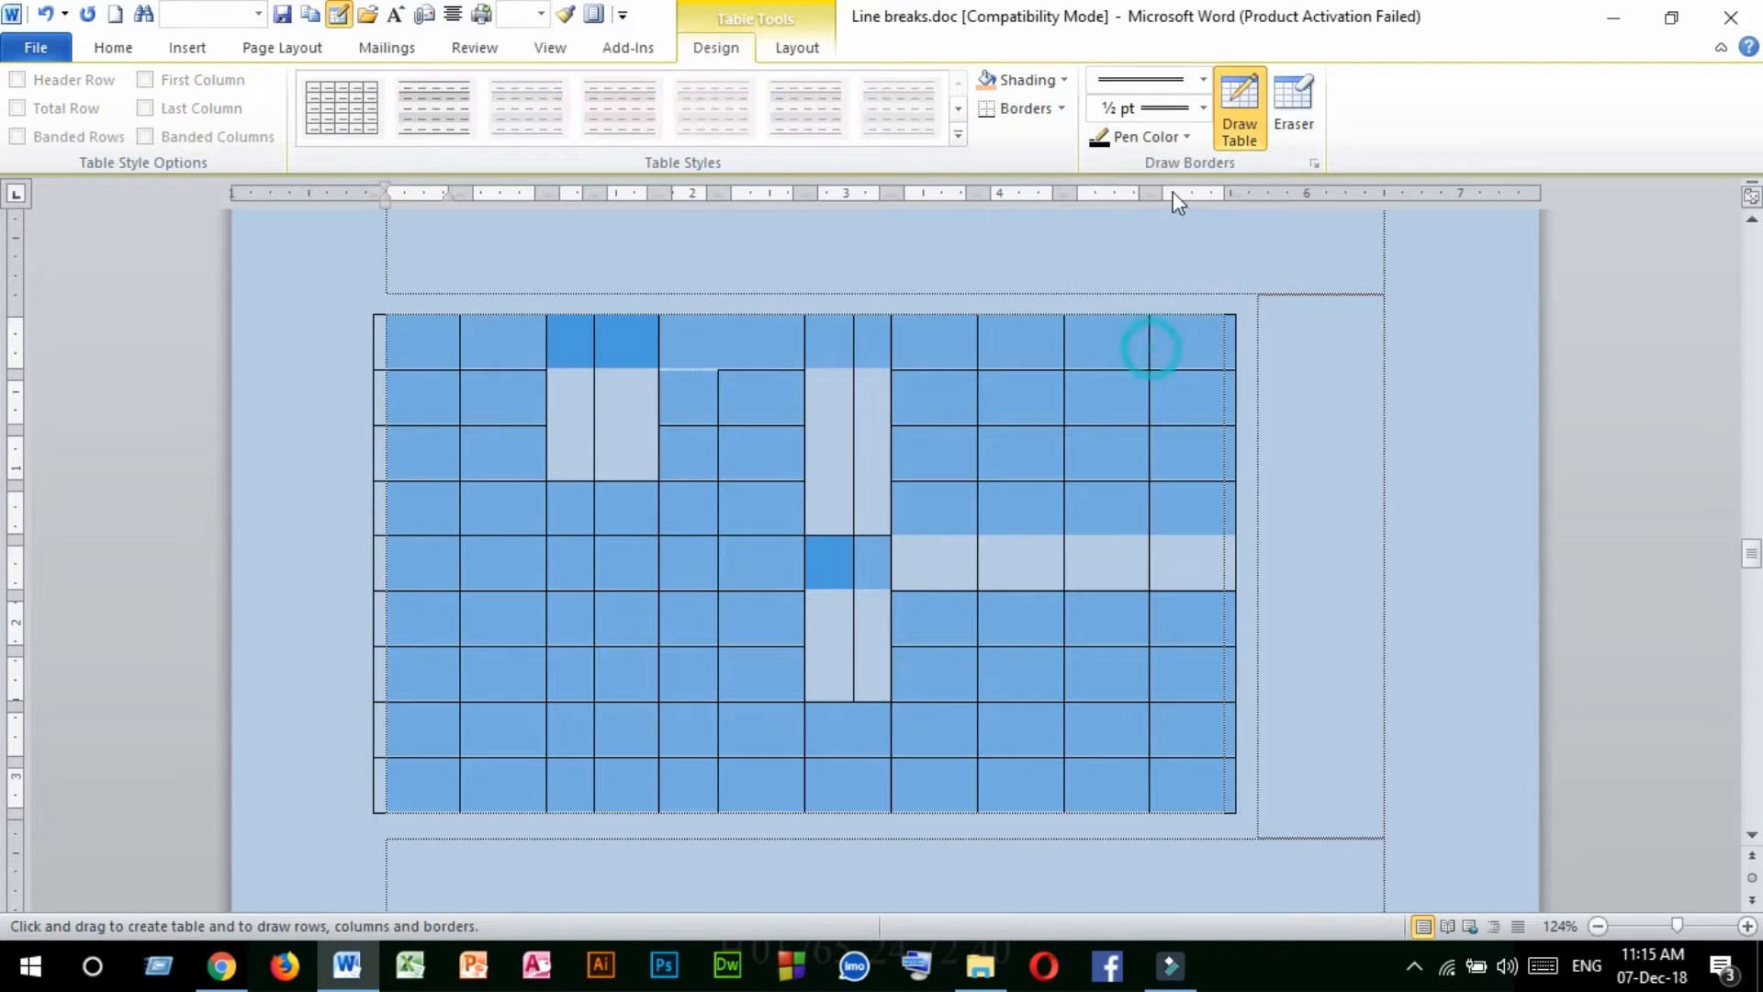
{"action": "left_click", "coordinate": [1183, 137]}
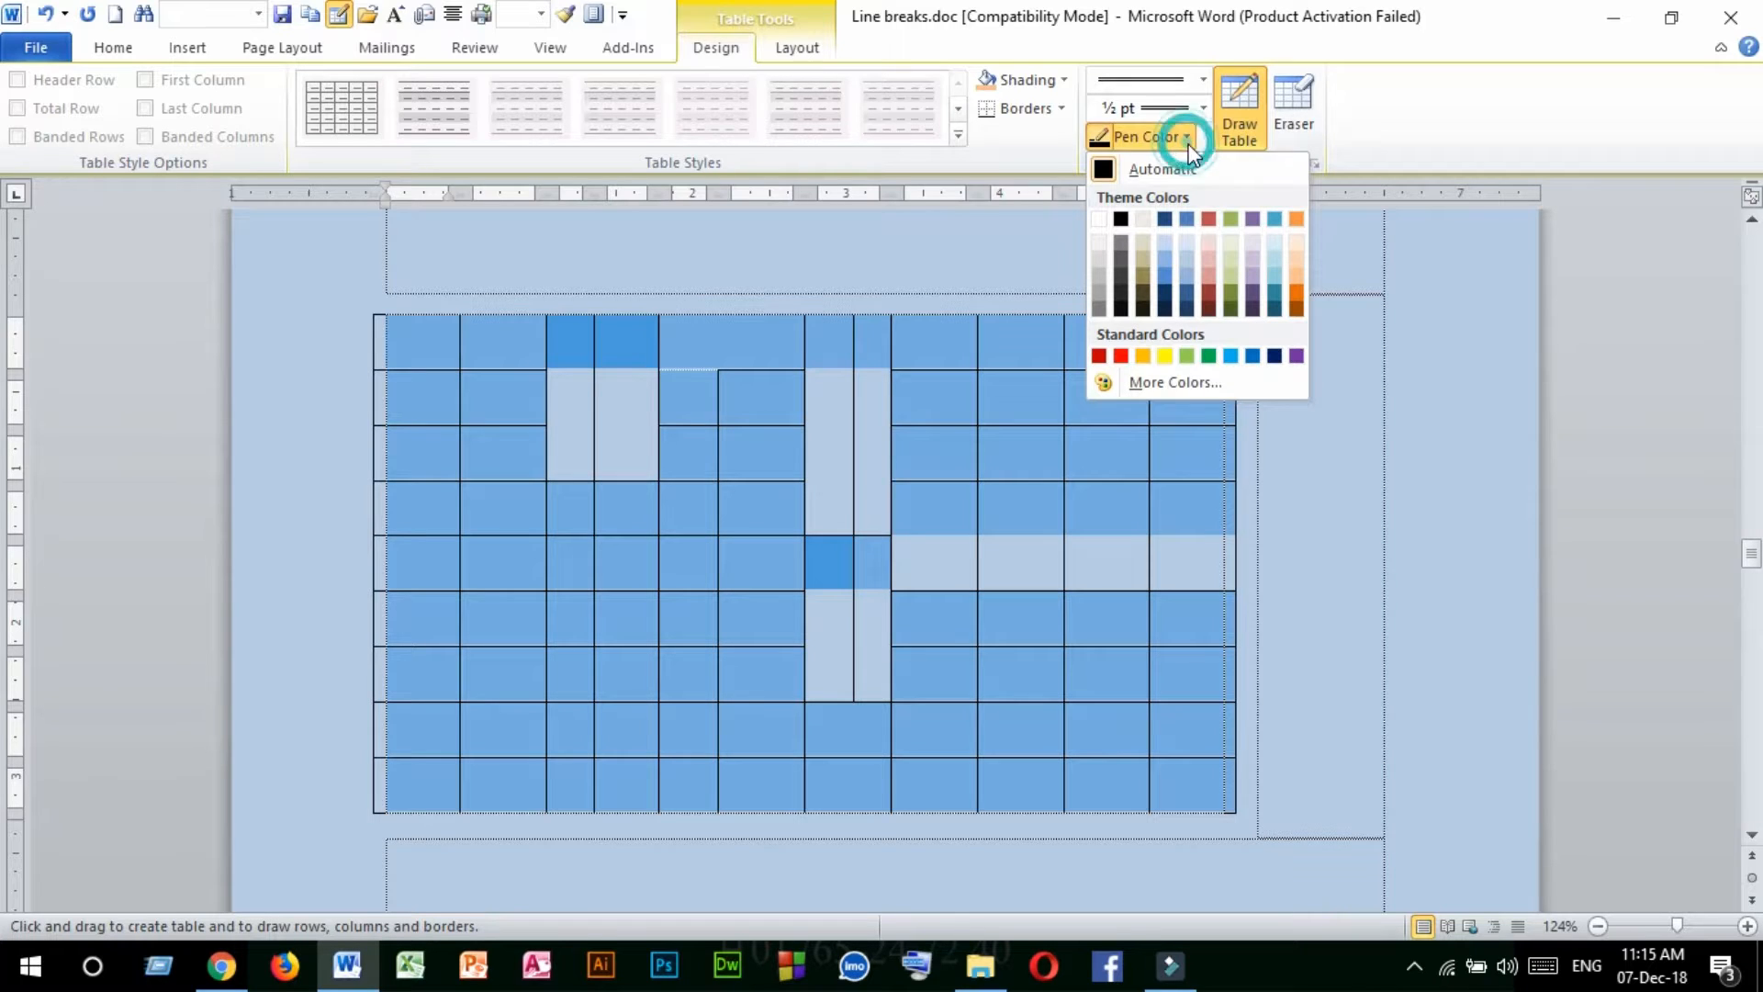
{"action": "left_click", "coordinate": [1208, 219]}
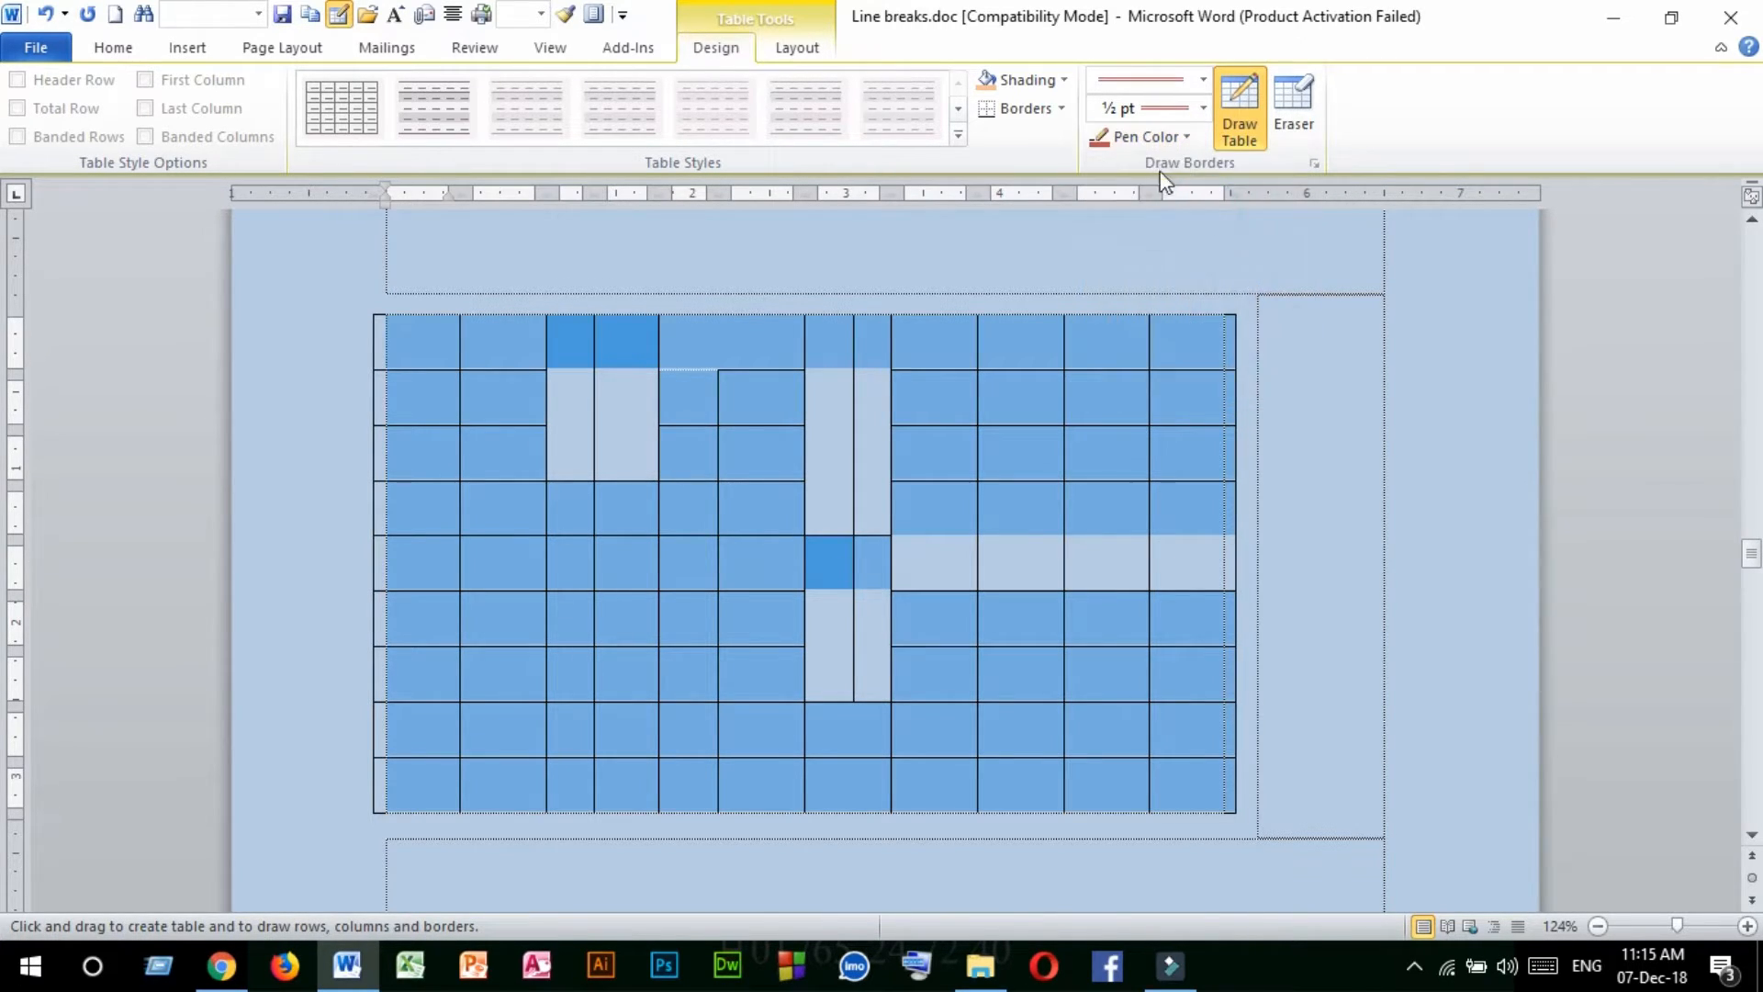
{"action": "left_click", "coordinate": [1061, 110]}
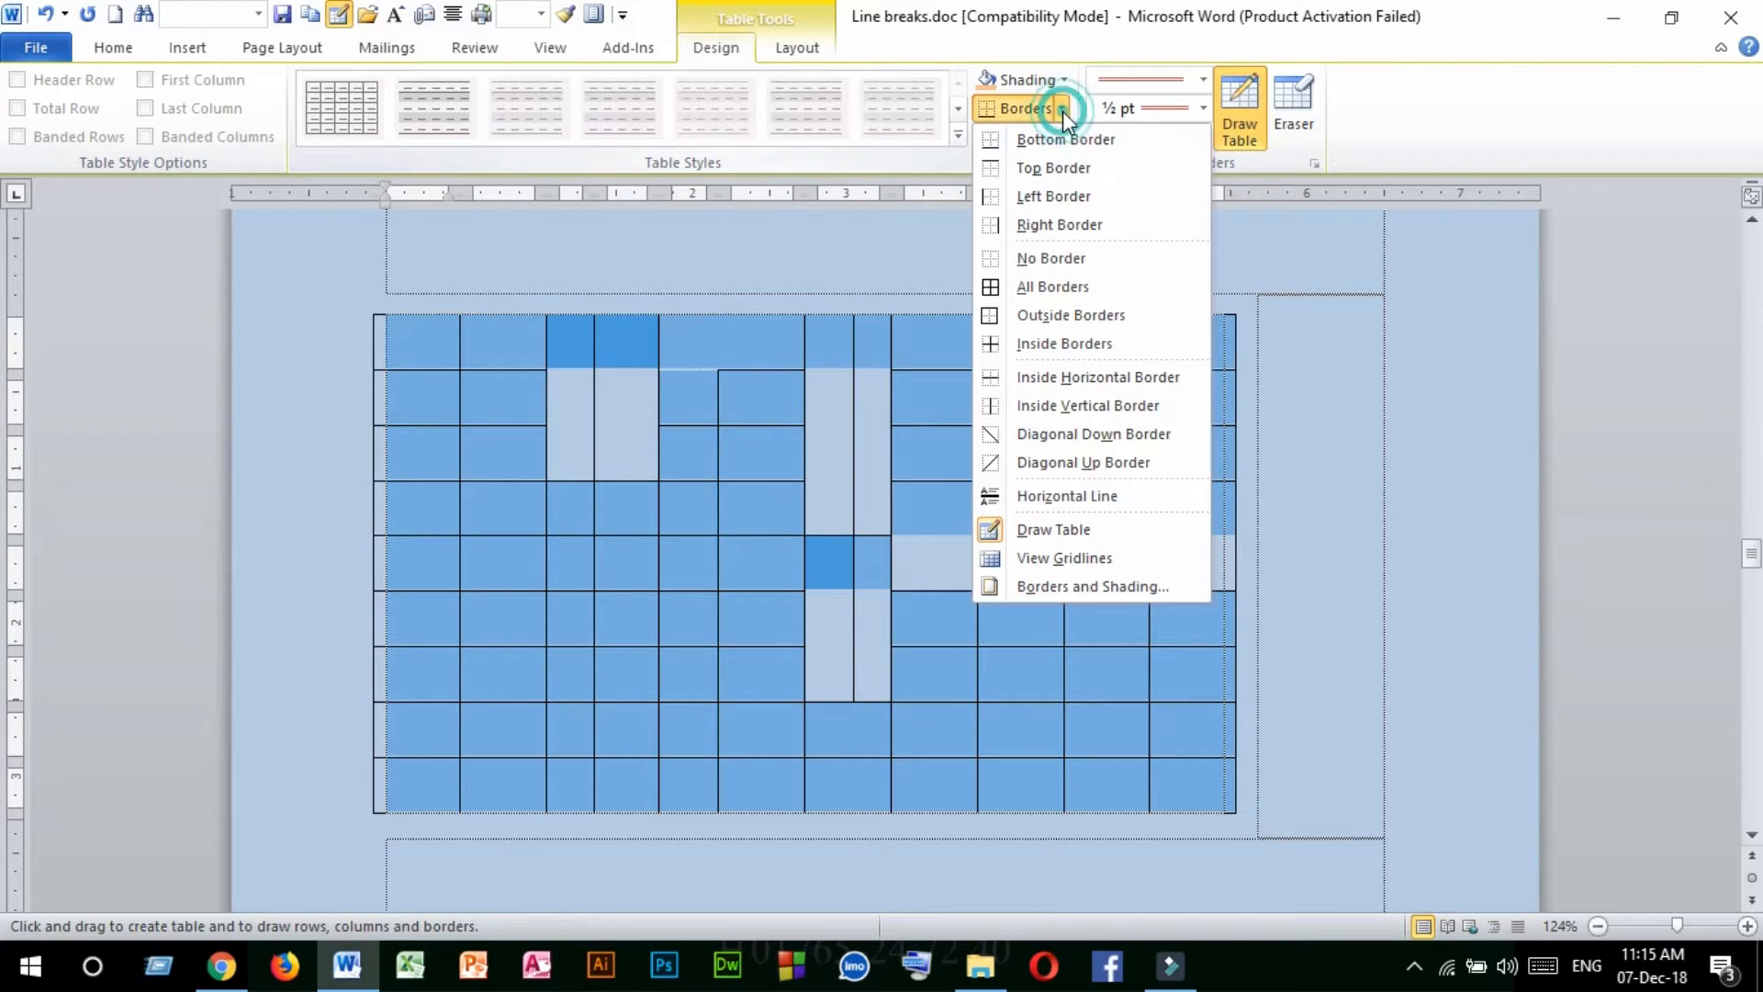
{"action": "left_click", "coordinate": [1051, 287]}
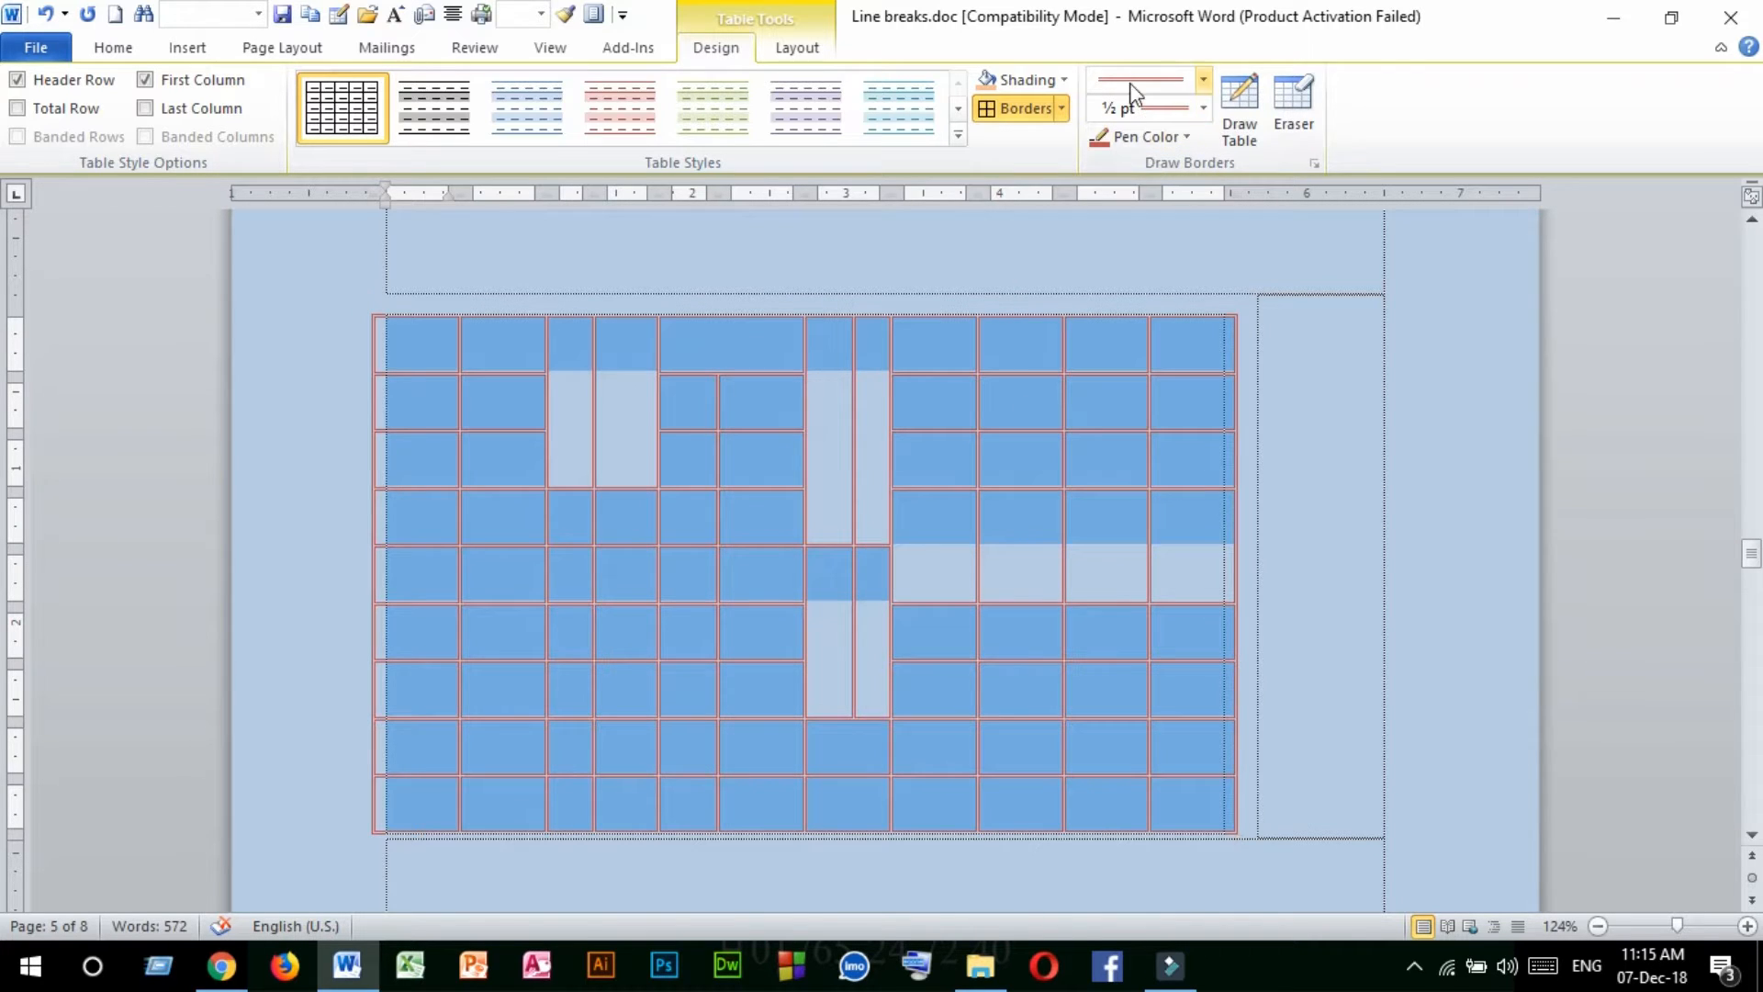
{"action": "left_click", "coordinate": [728, 456]}
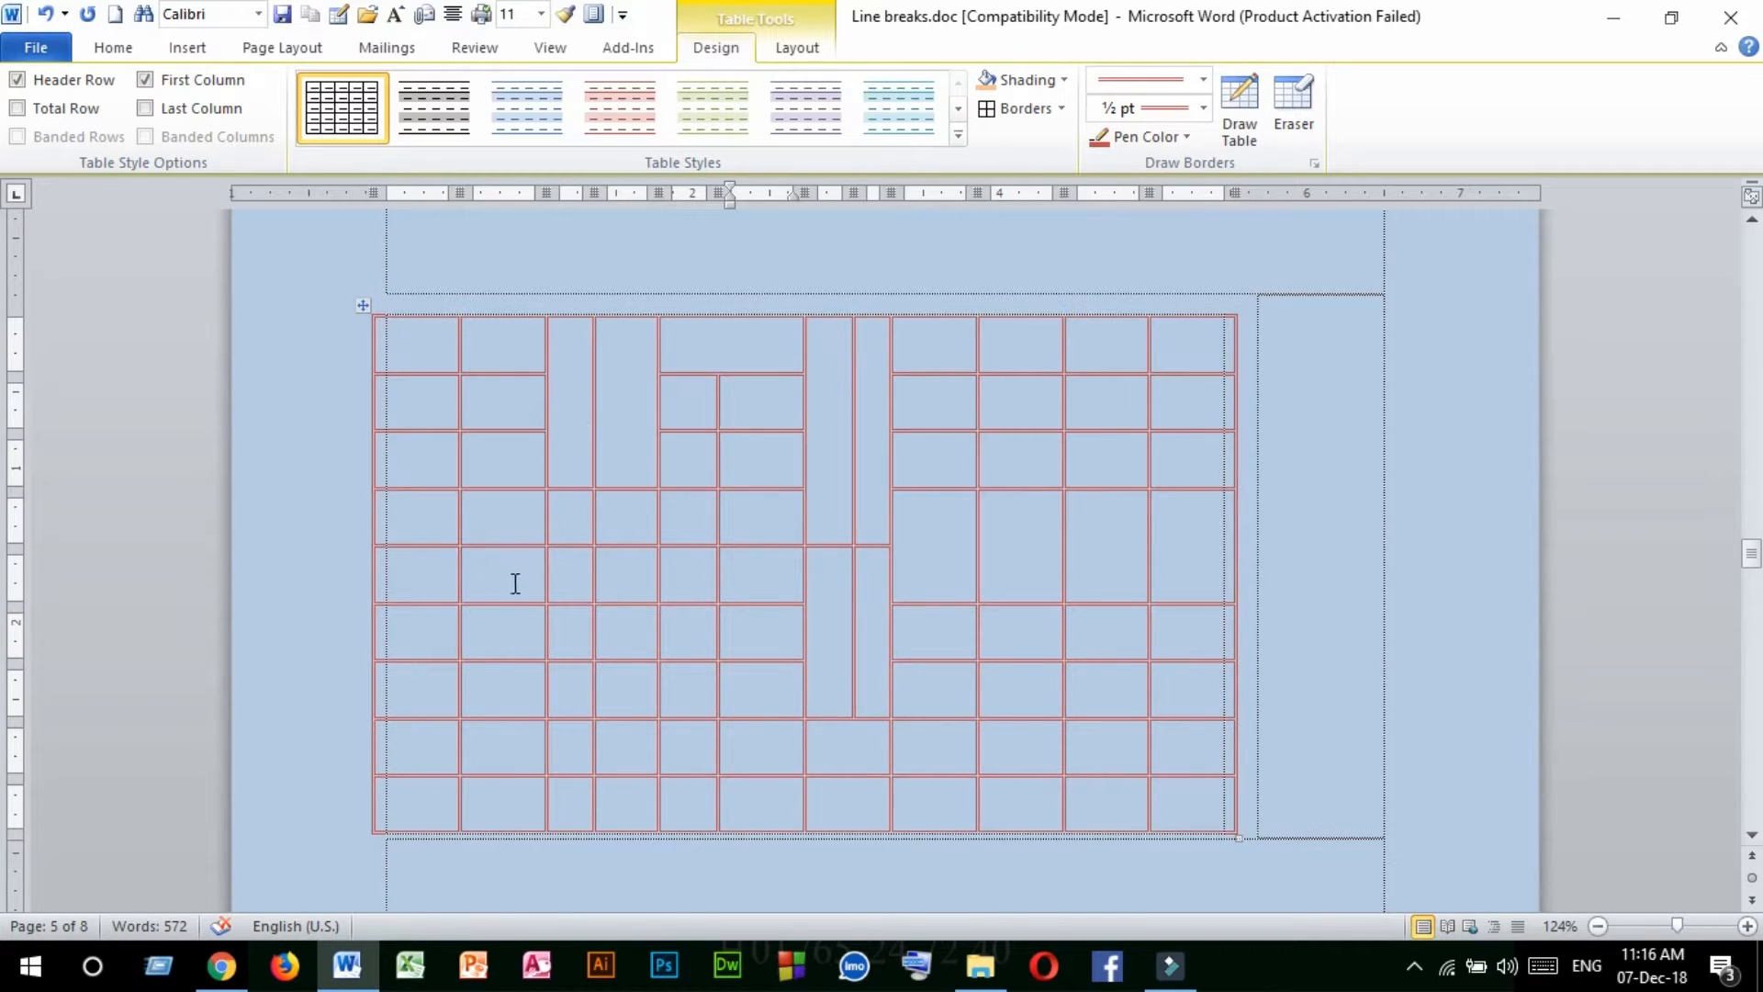
Shade the first six cells of the table's fourth row with a light theme red
{"action": "left_click_drag", "start_coordinate": [431, 522], "coordinate": [755, 521]}
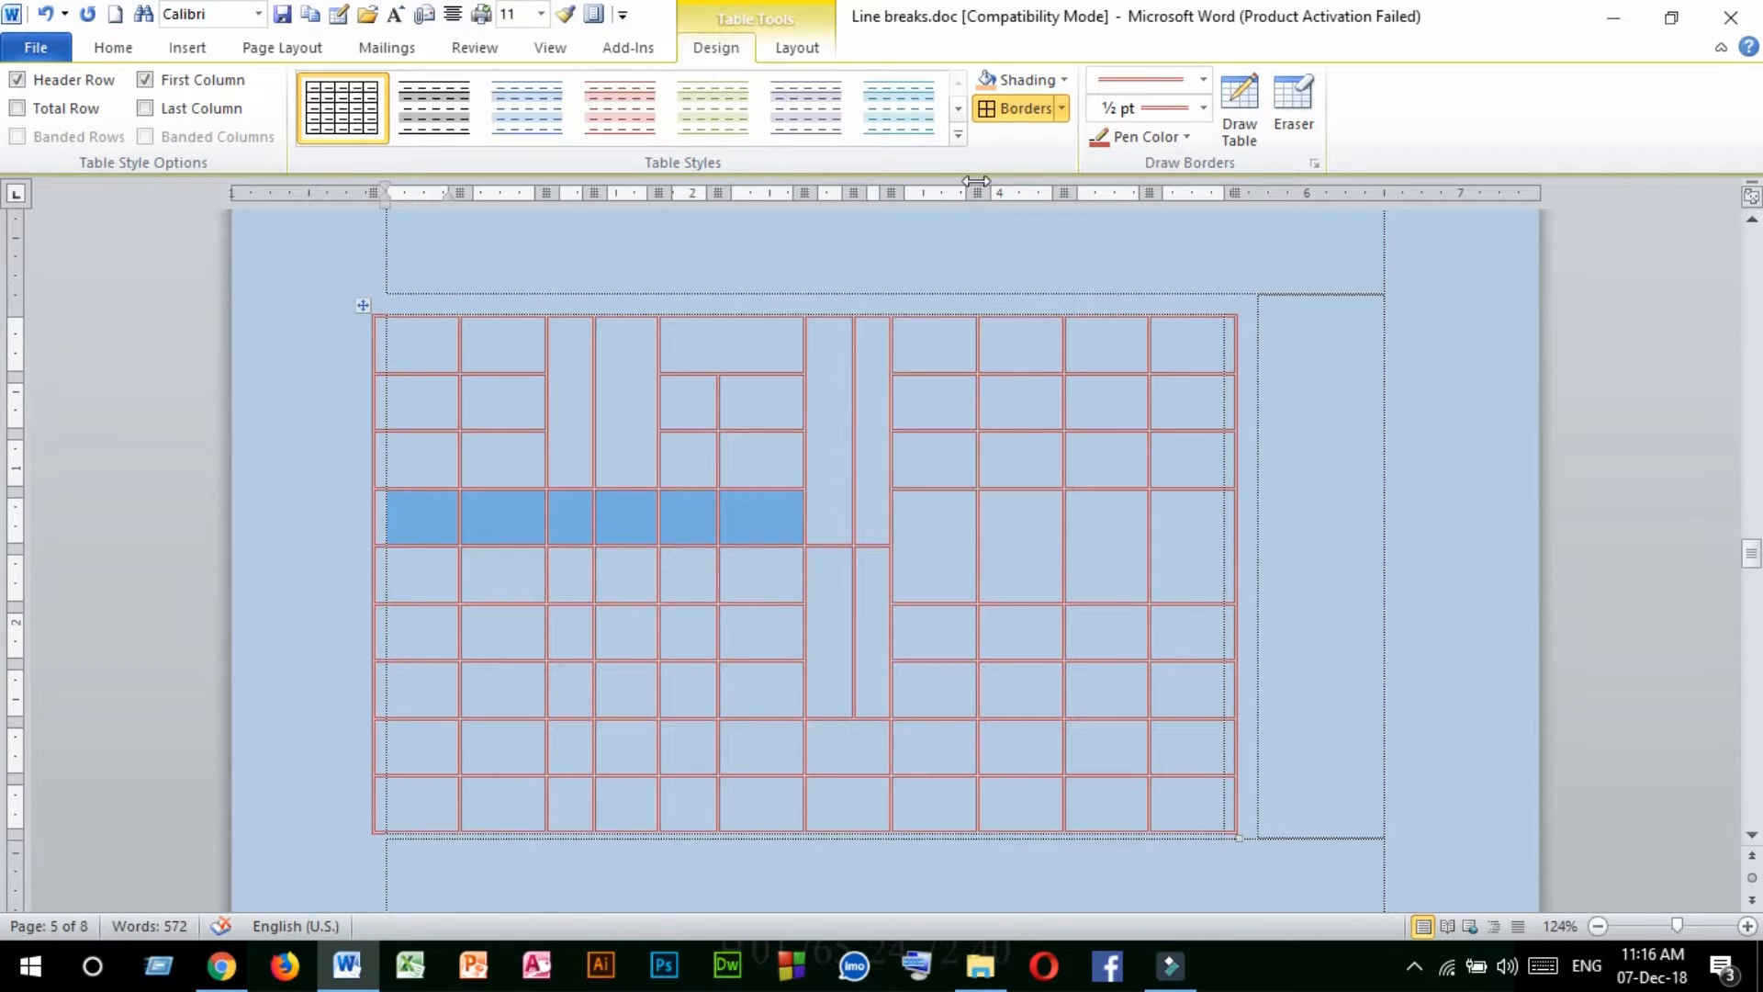
{"action": "left_click", "coordinate": [1065, 80]}
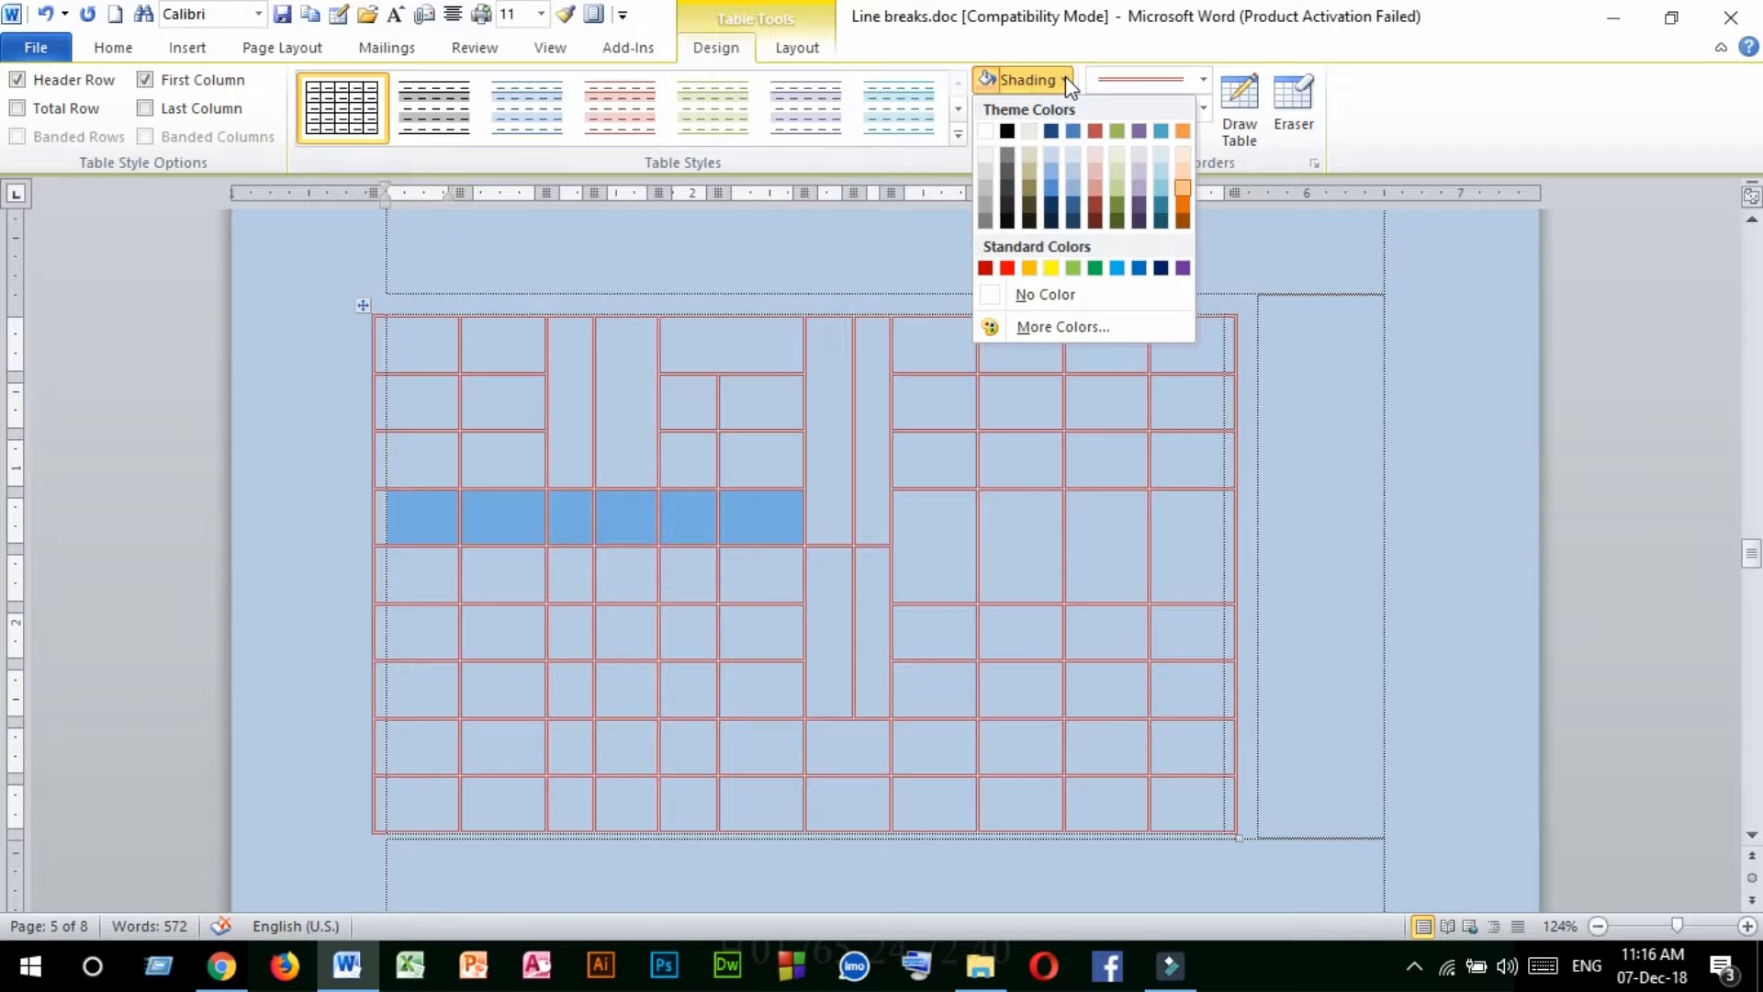
{"action": "left_click", "coordinate": [1097, 174]}
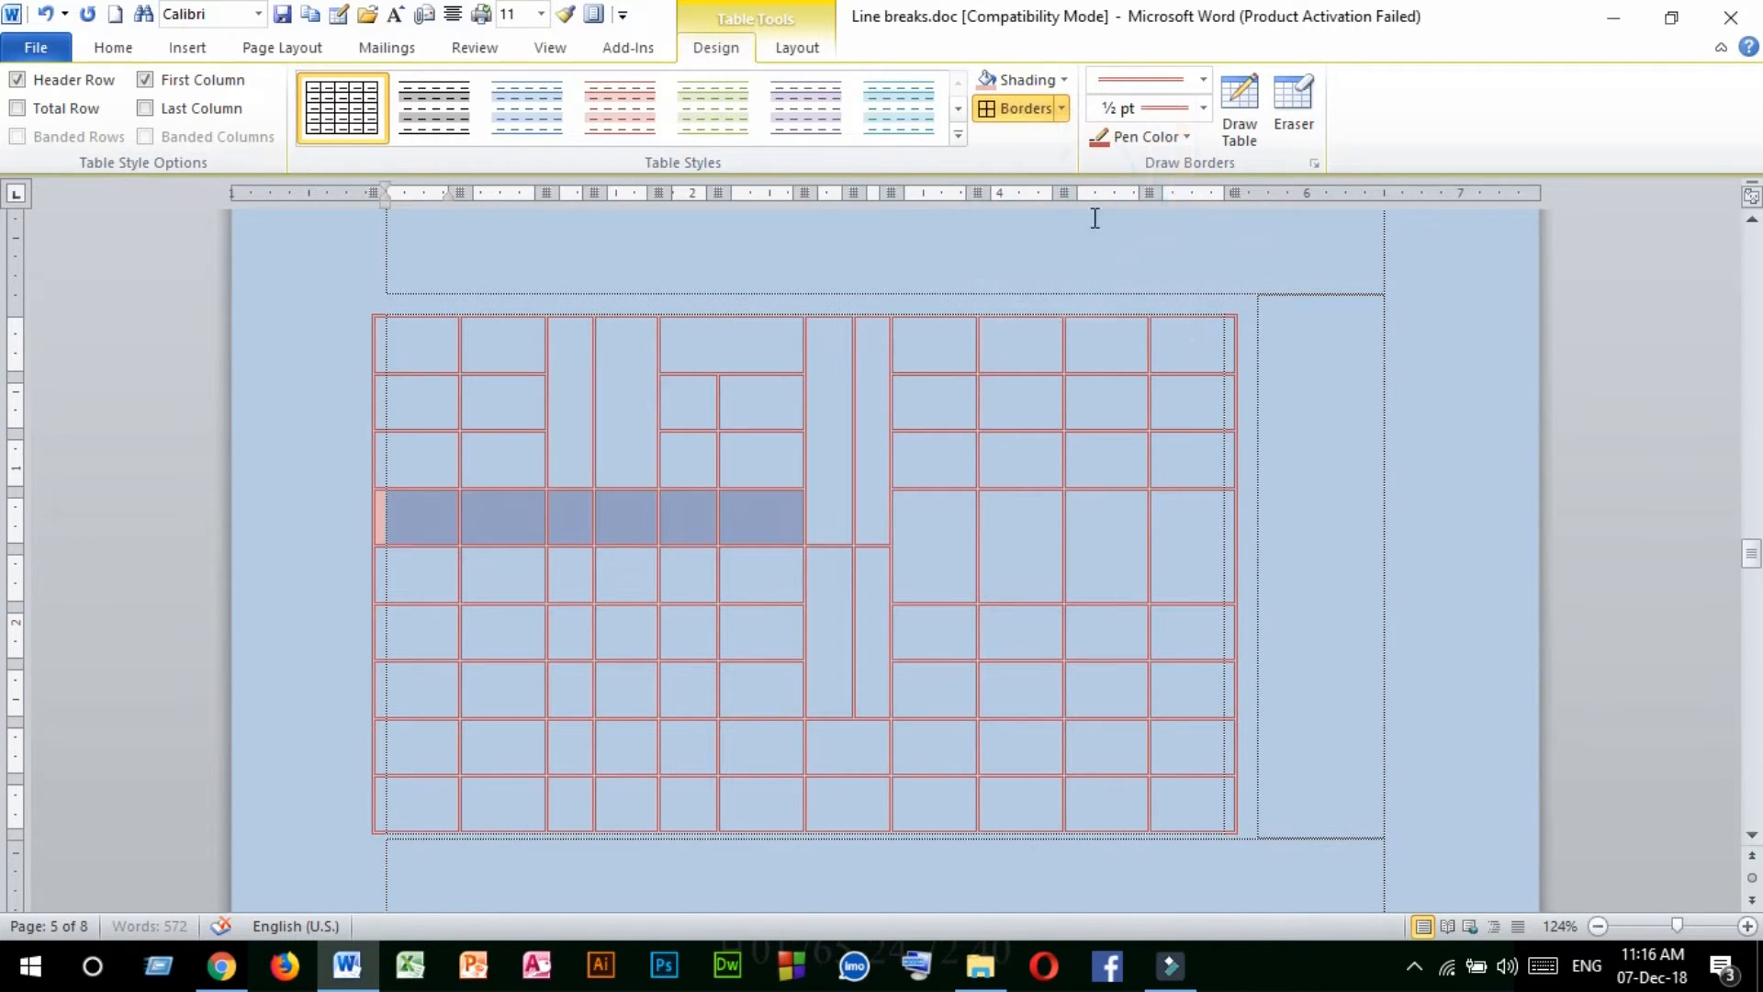
Shade the top five cells of the table's third-to-last column with the palest theme red
{"action": "left_click", "coordinate": [1031, 374]}
{"action": "left_click_drag", "start_coordinate": [1031, 374], "coordinate": [1032, 613]}
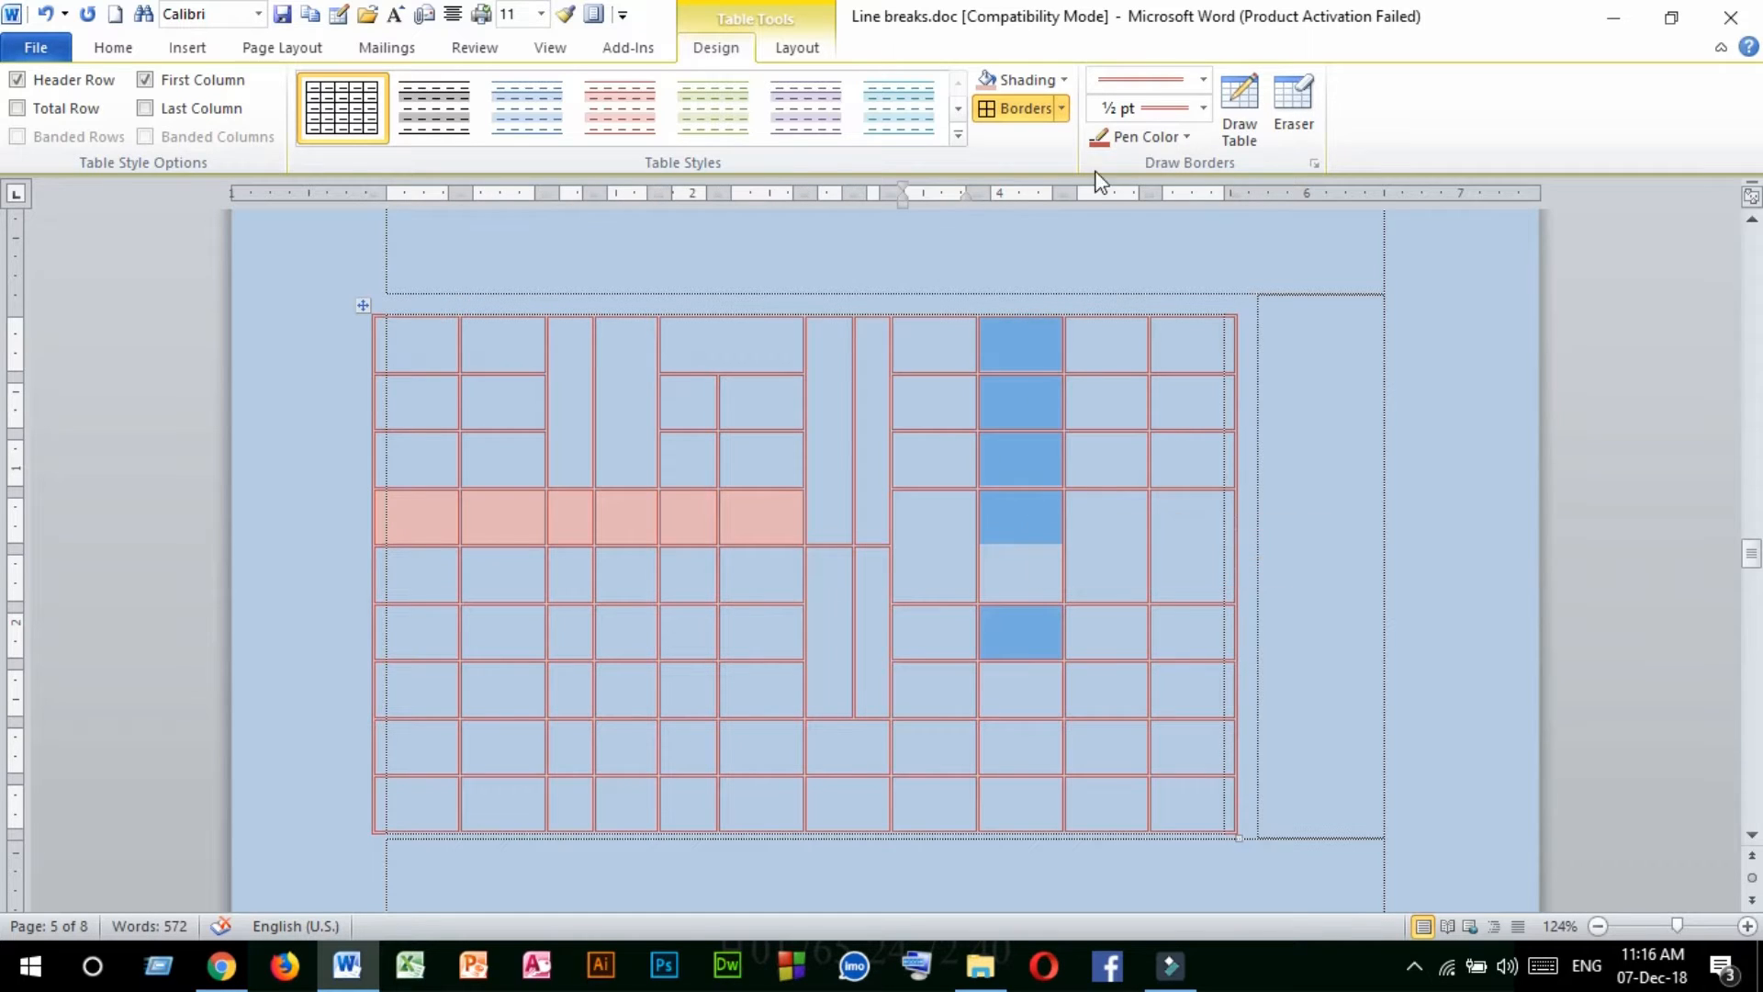
{"action": "left_click", "coordinate": [1065, 79]}
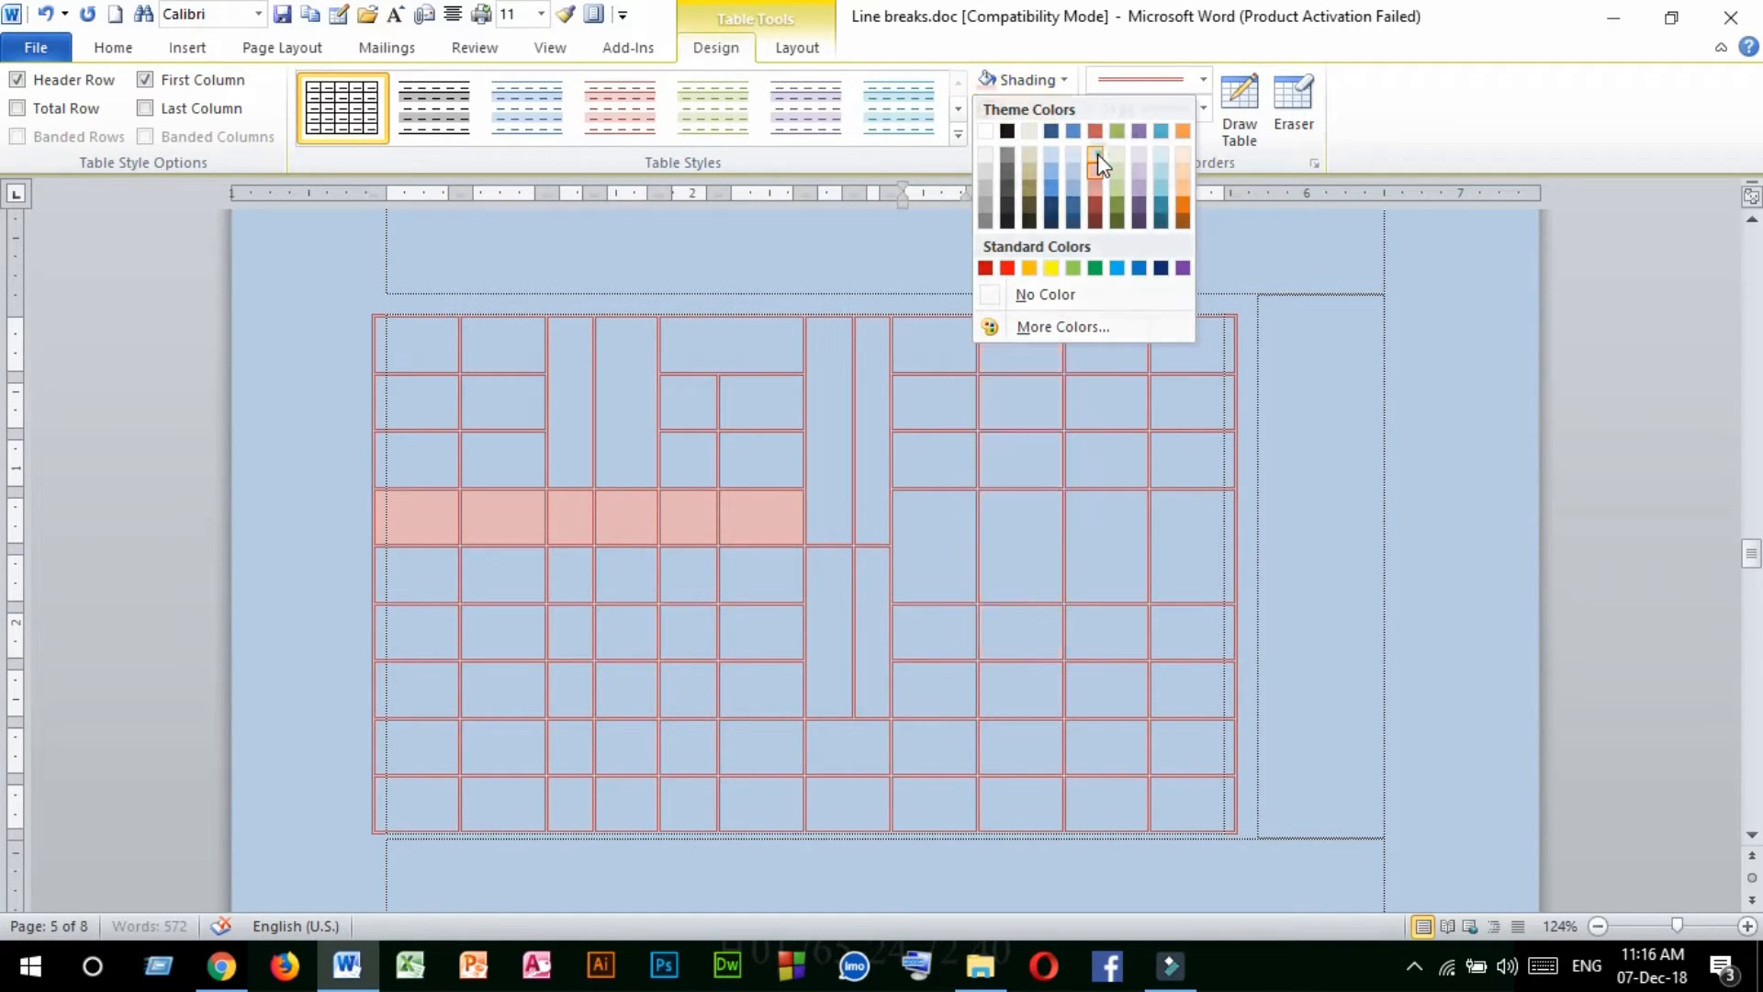
{"action": "left_click", "coordinate": [1098, 152]}
{"action": "left_click", "coordinate": [1038, 361]}
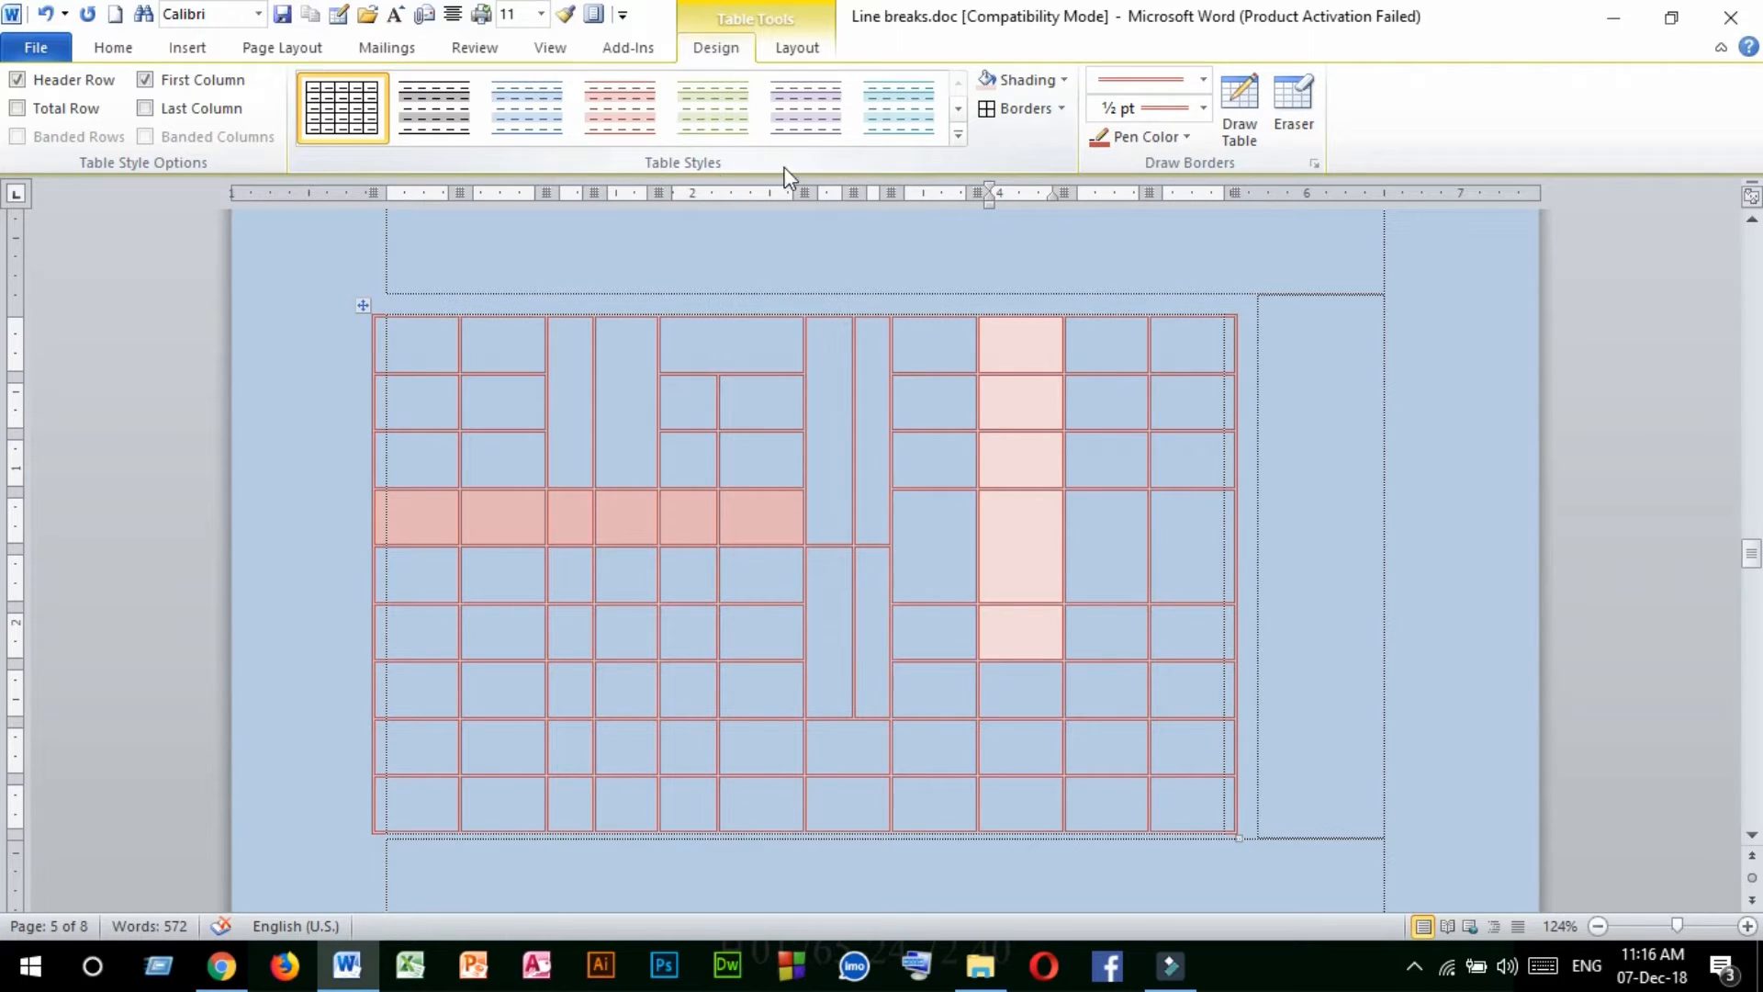
Apply the orange built-in grid style with banded rows to the table and look over the result
{"action": "left_click", "coordinate": [960, 136]}
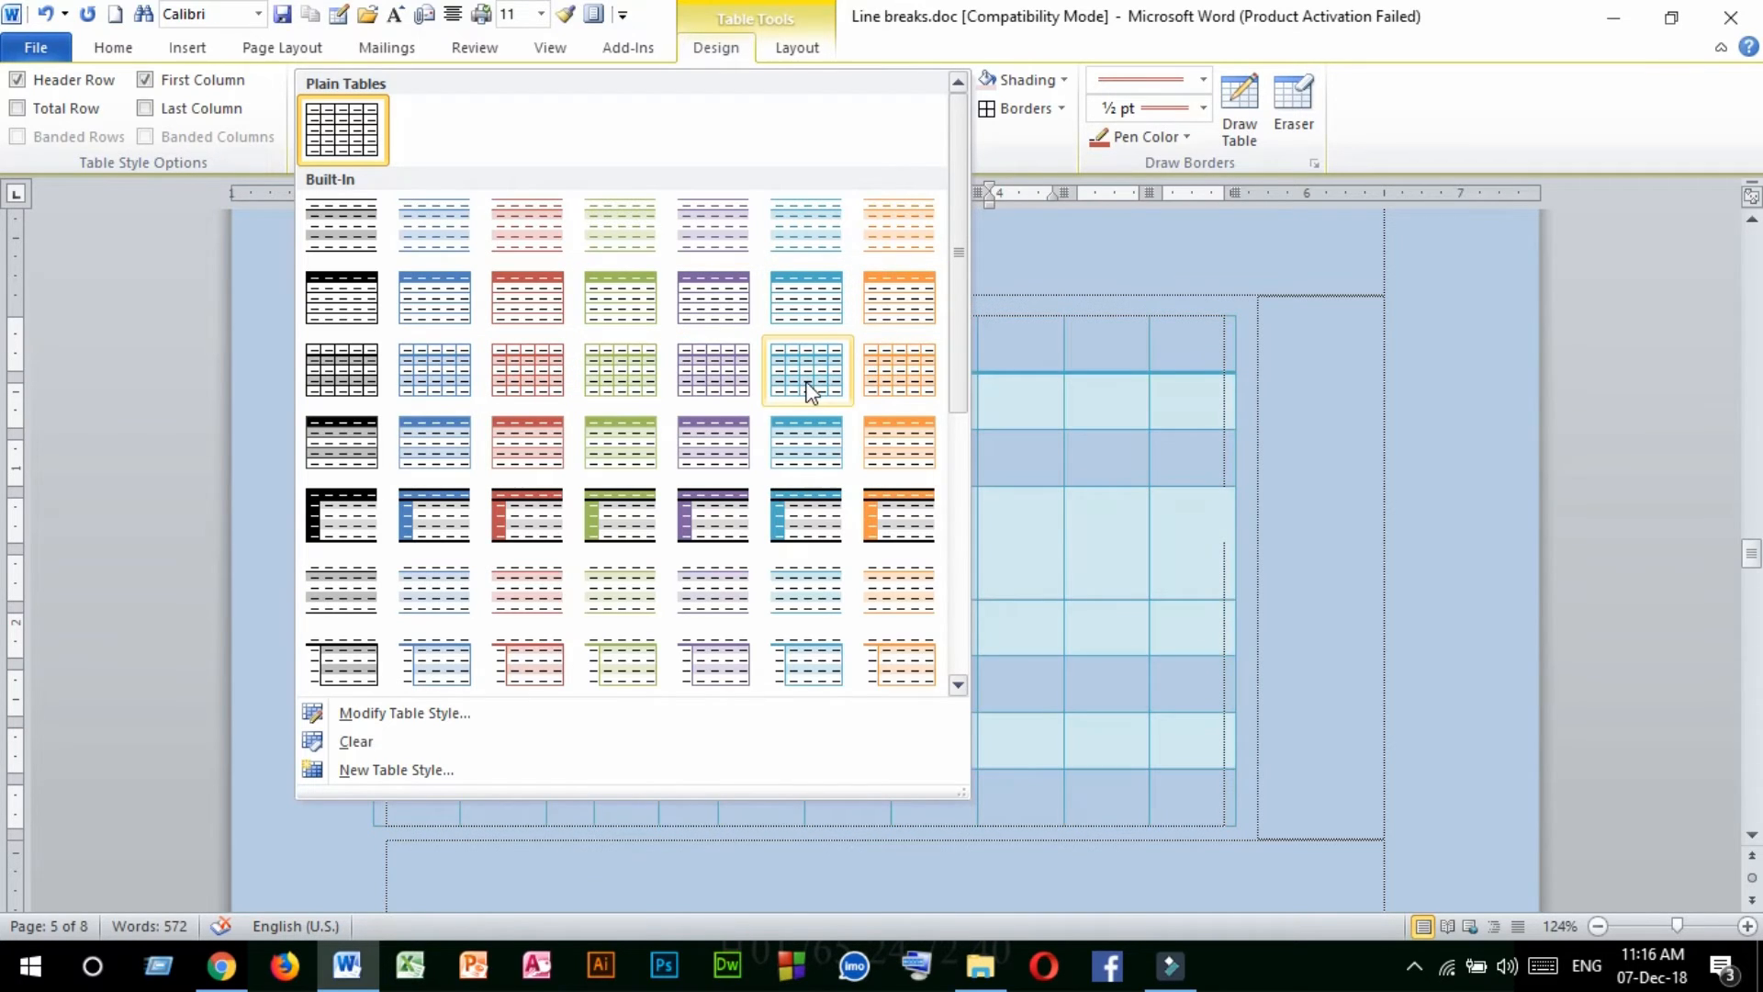
{"action": "left_click", "coordinate": [876, 371]}
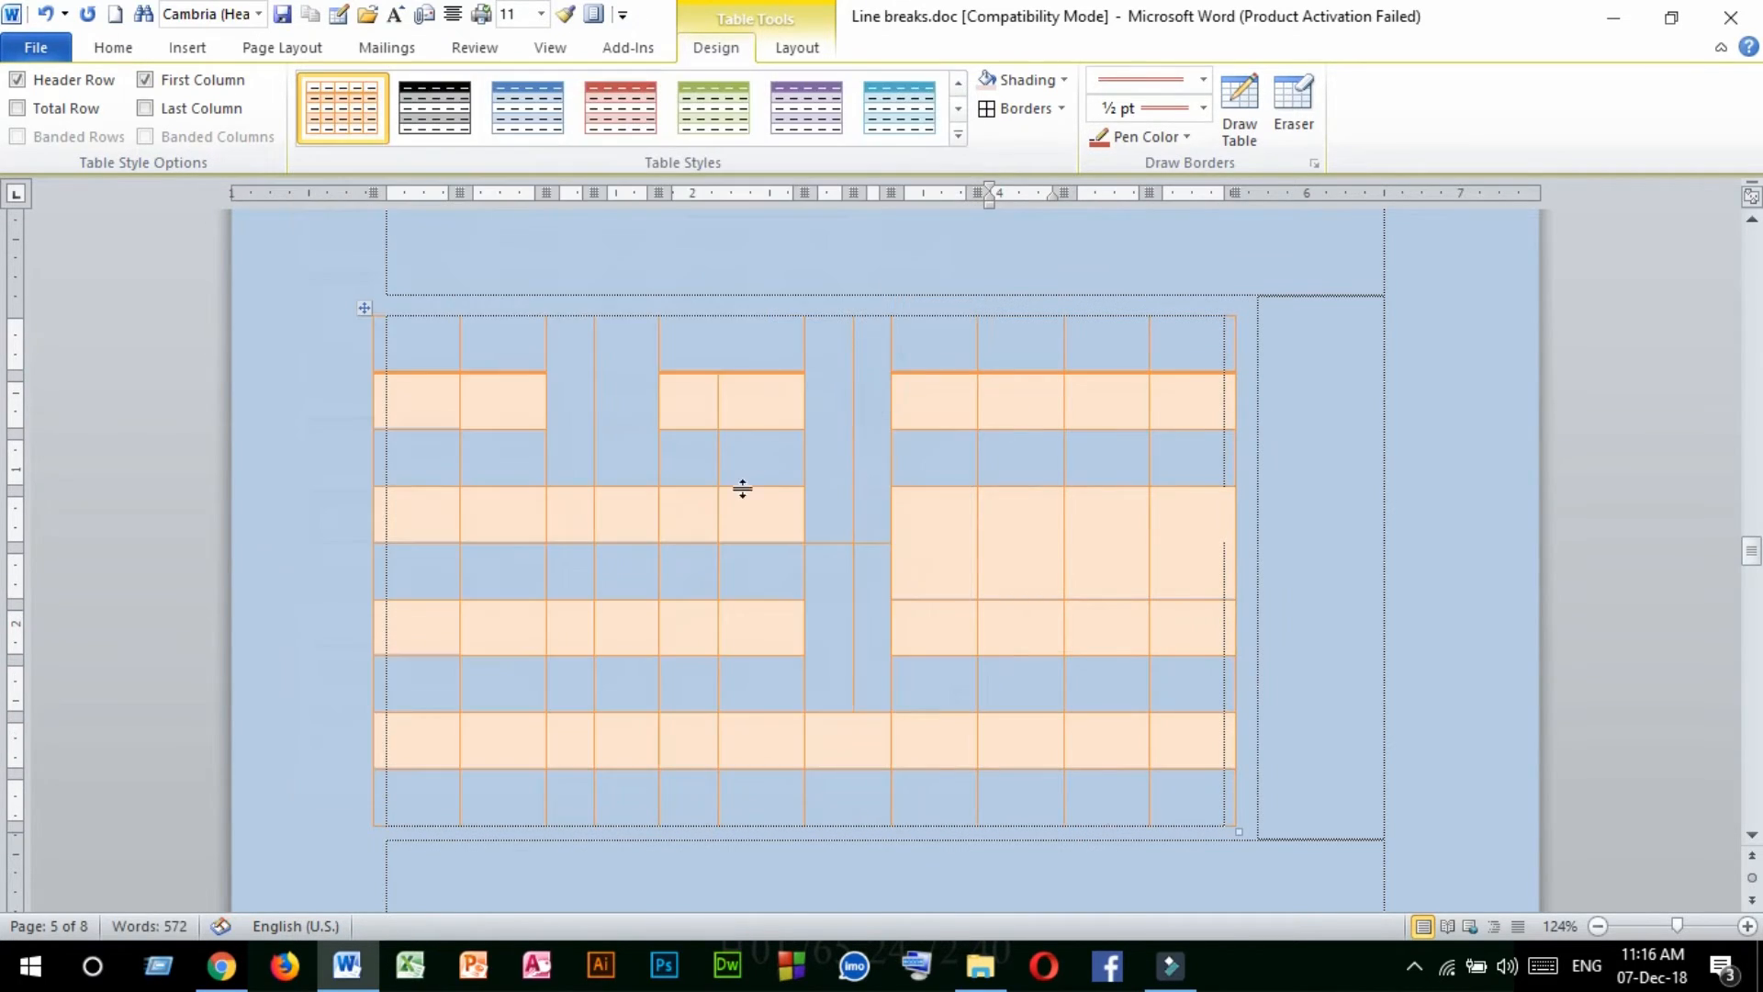
{"action": "scroll", "coordinate": [732, 539], "scroll_direction": "down", "scroll_amount": 3}
{"action": "scroll", "coordinate": [734, 540], "scroll_direction": "up", "scroll_amount": 3}
Restore the plain black grid by applying the Plain Tables style to the table
{"action": "left_click_drag", "start_coordinate": [439, 347], "coordinate": [1177, 754]}
{"action": "left_click", "coordinate": [857, 415]}
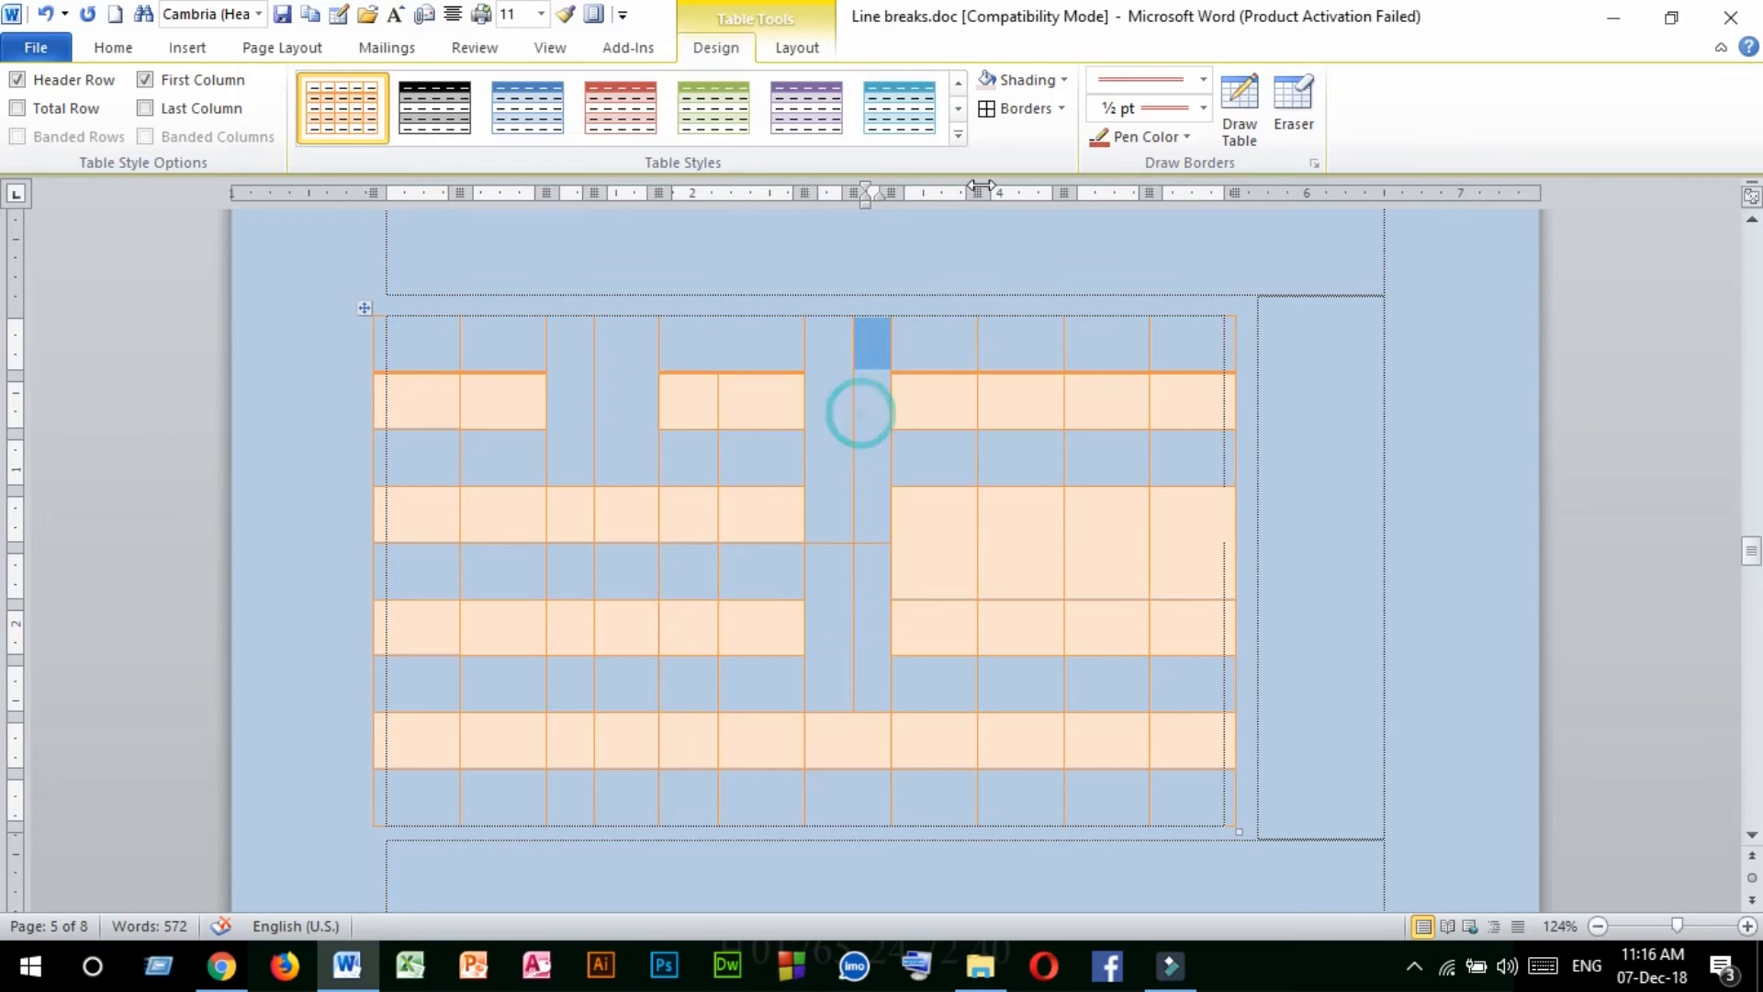
{"action": "left_click", "coordinate": [958, 136]}
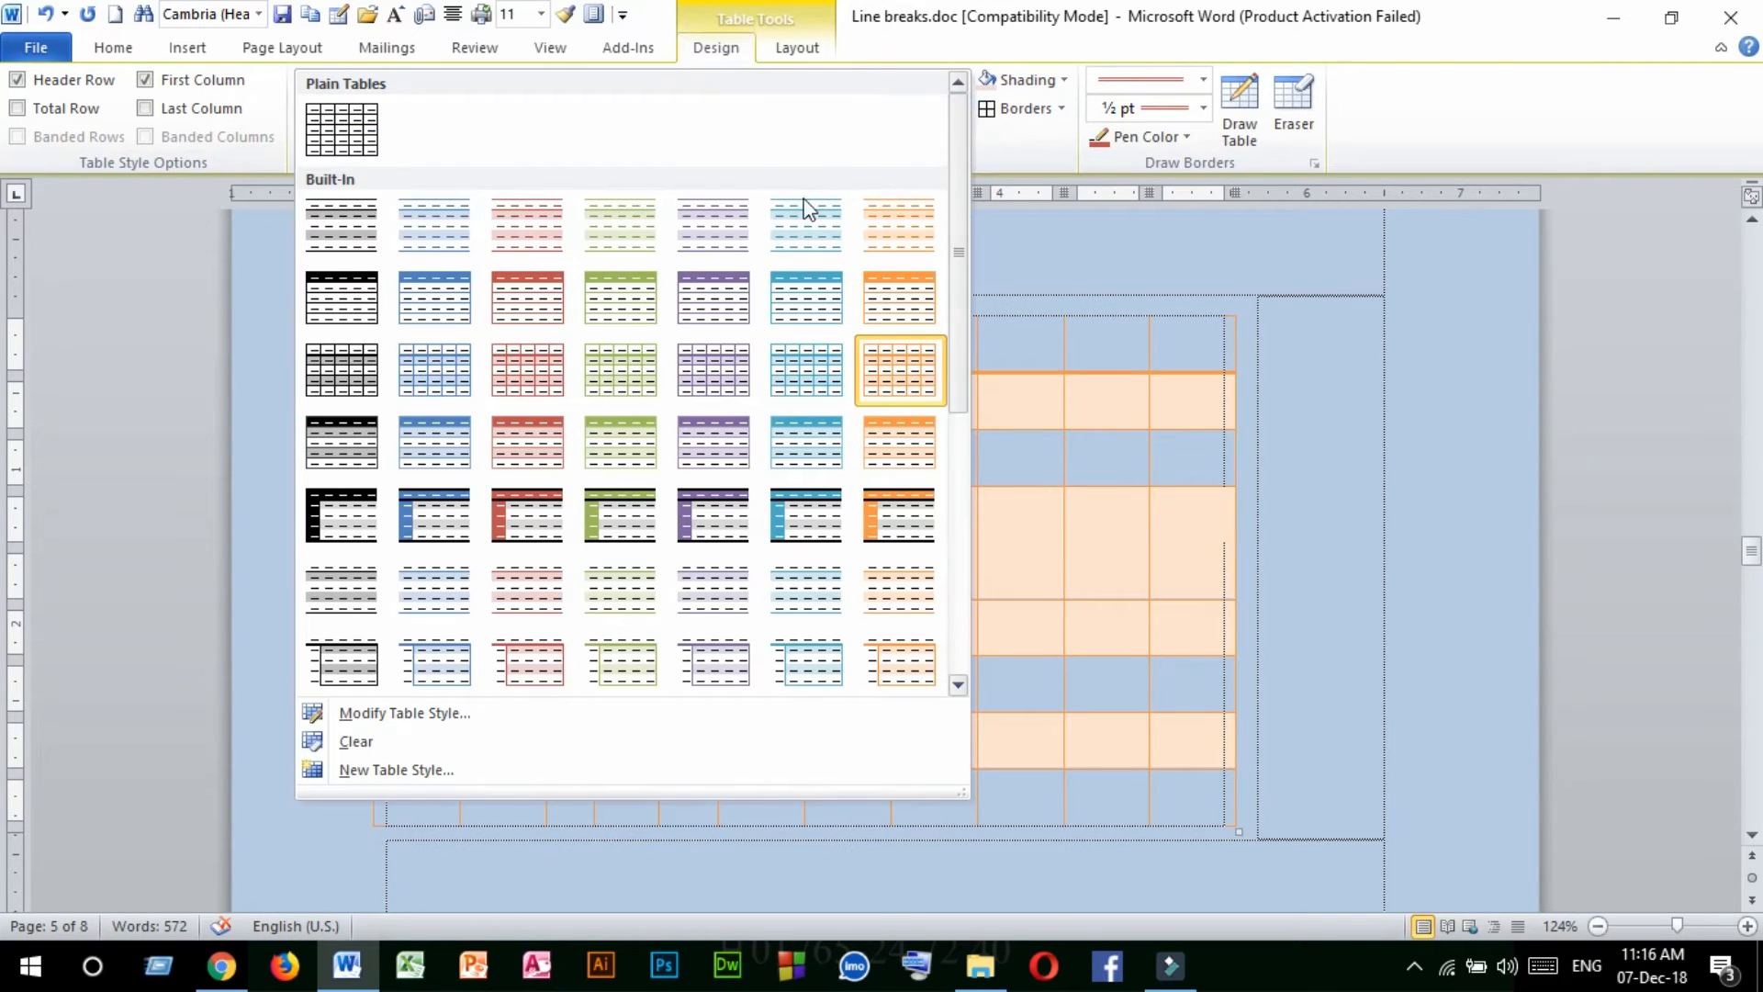
{"action": "left_click", "coordinate": [341, 122]}
{"action": "left_click", "coordinate": [594, 409]}
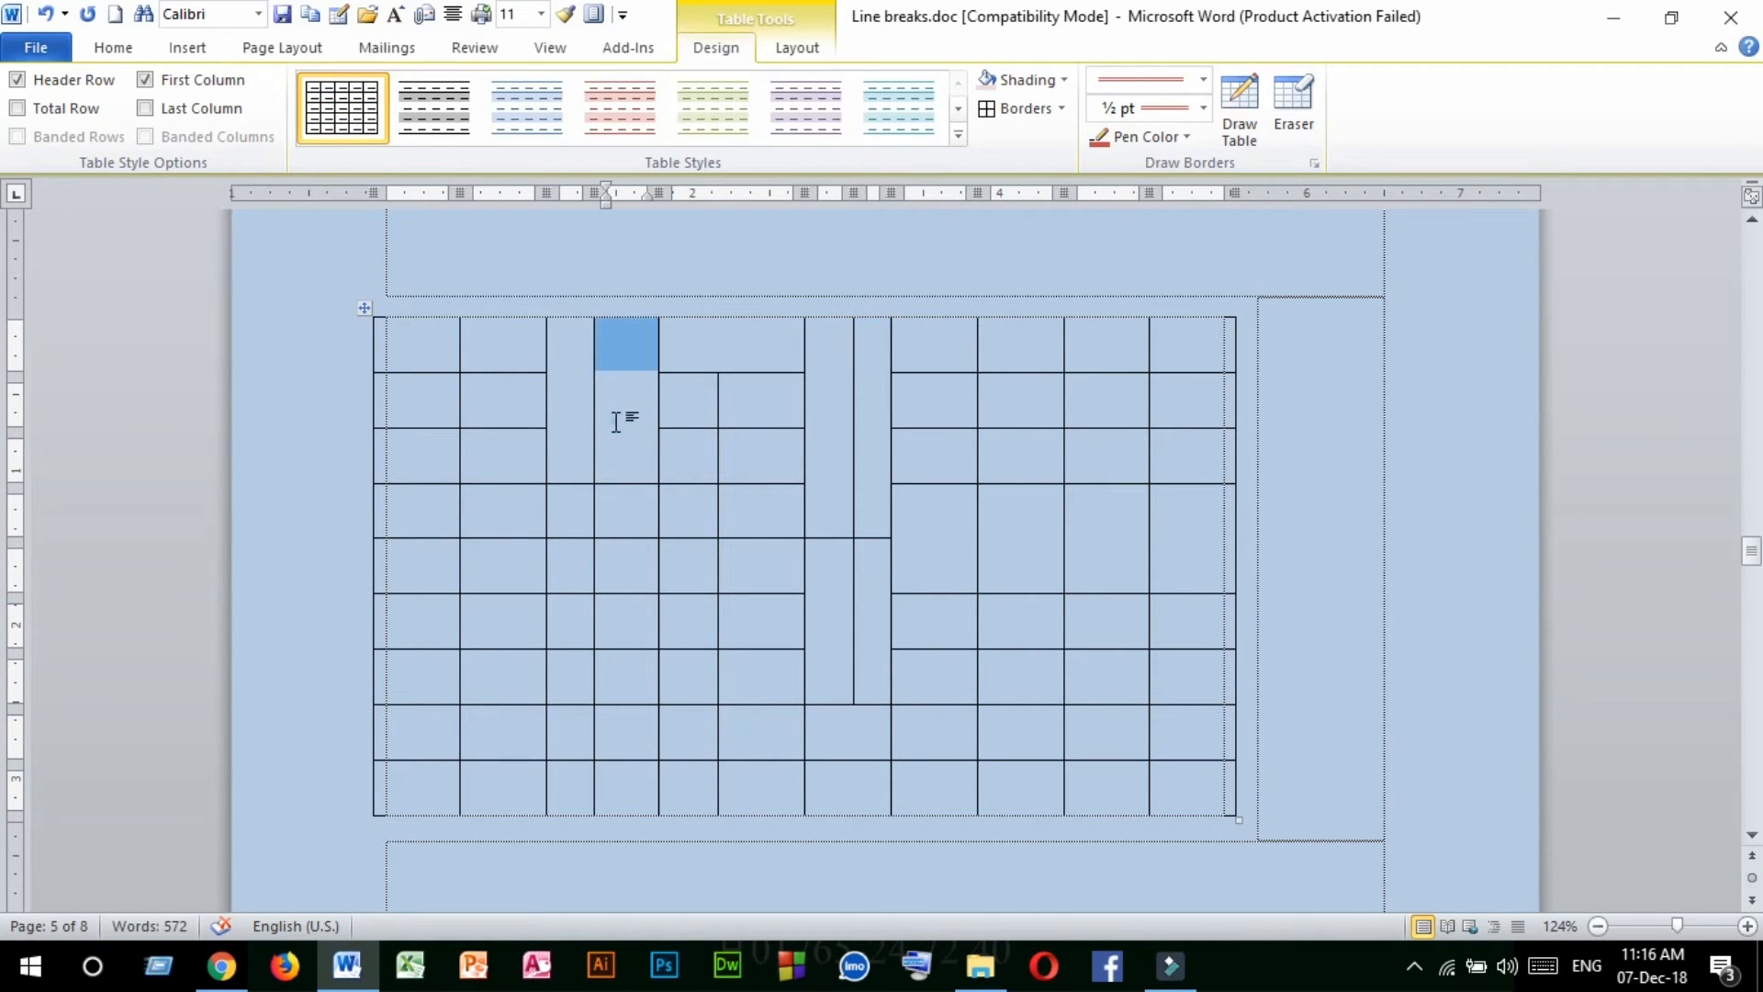
{"action": "left_click", "coordinate": [636, 418]}
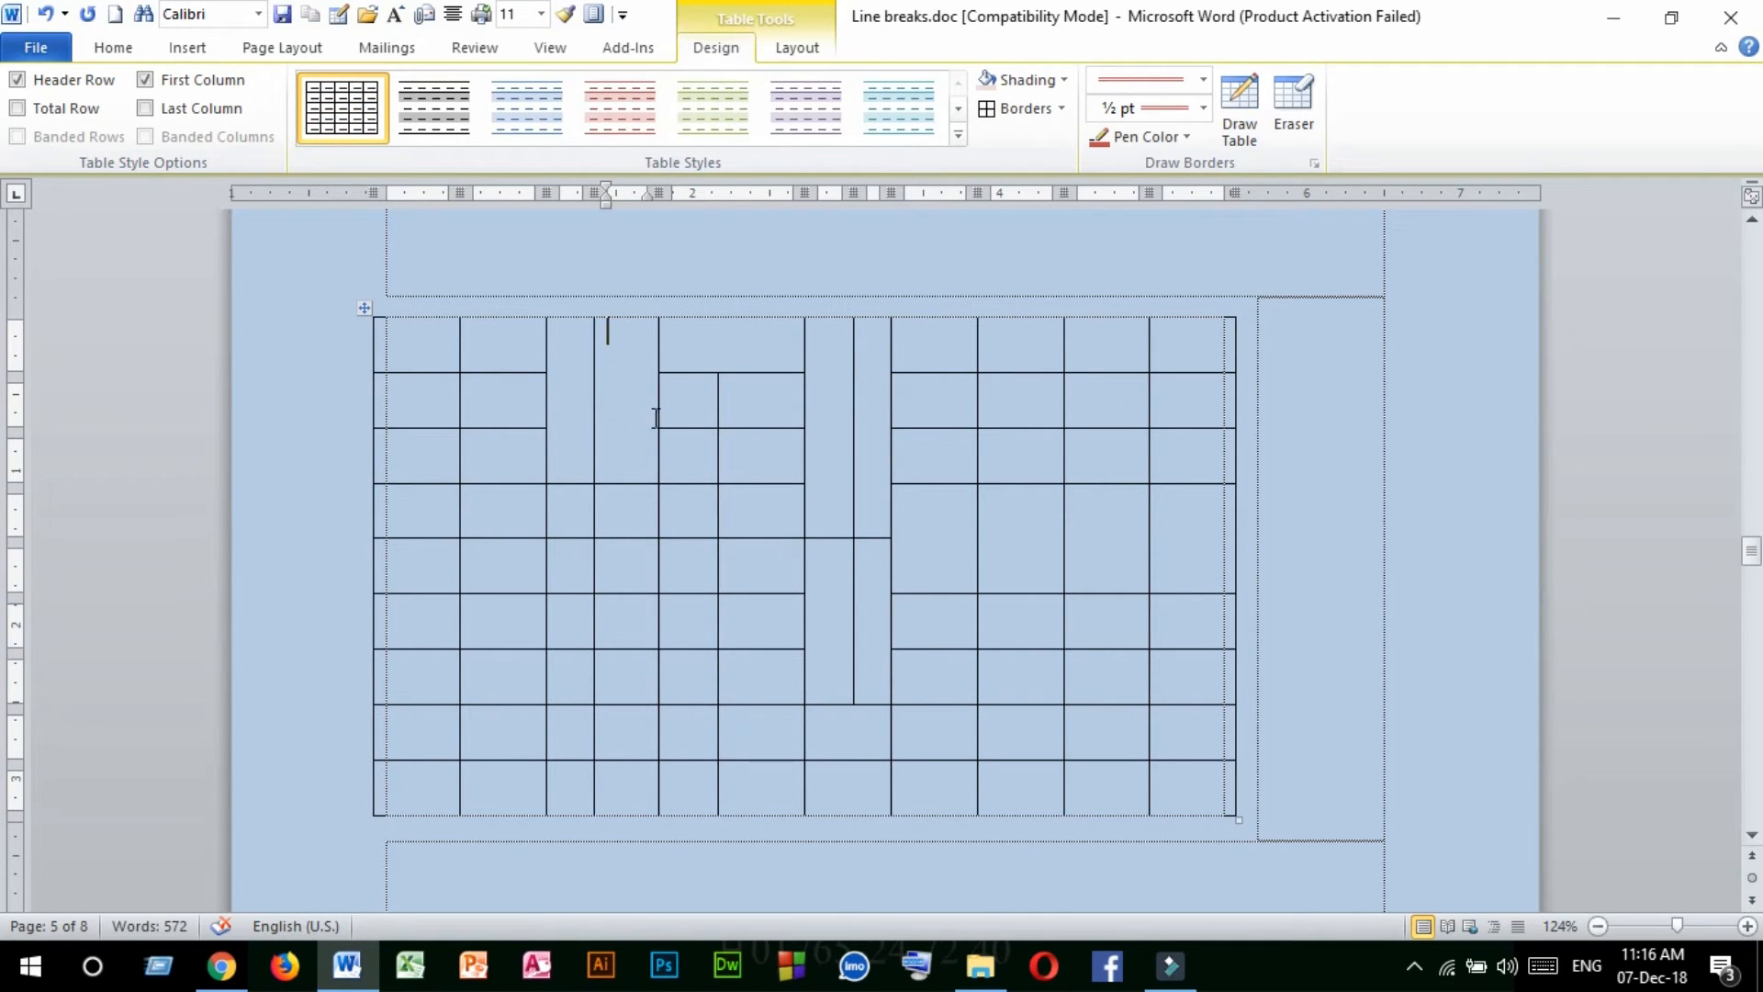